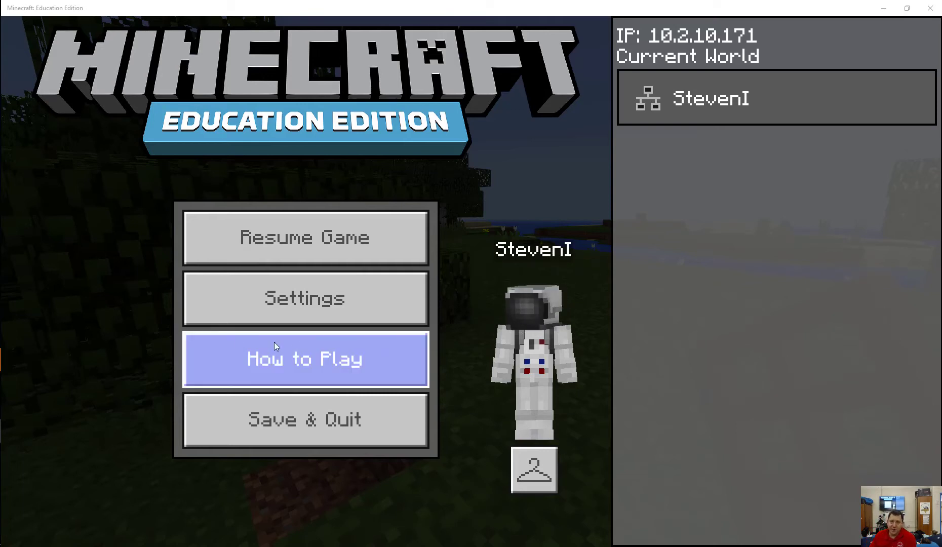
Resume the world and walk to the open grass by the river at 345, 65, 35
{"action": "left_click", "coordinate": [334, 245]}
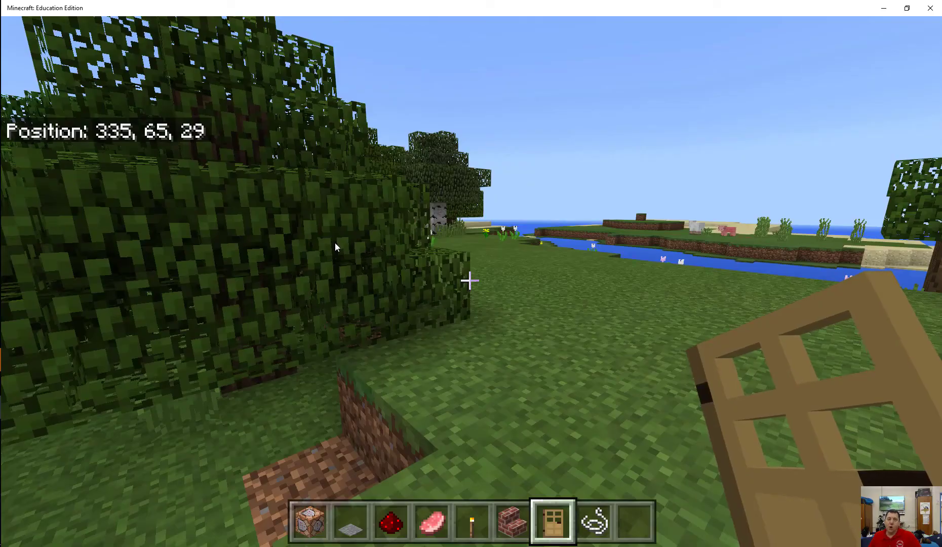
{"action": "key", "text": "w"}
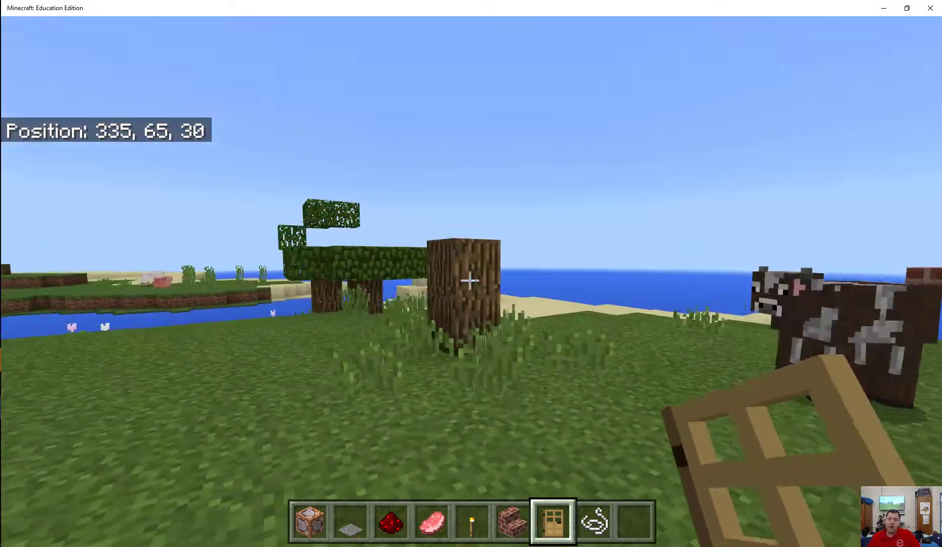
{"action": "key", "text": "w"}
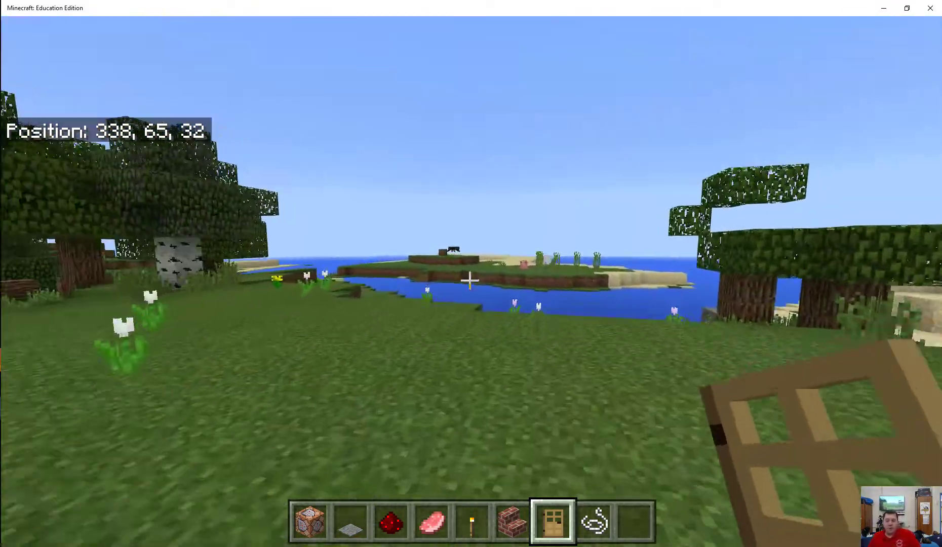
{"action": "key", "text": "w"}
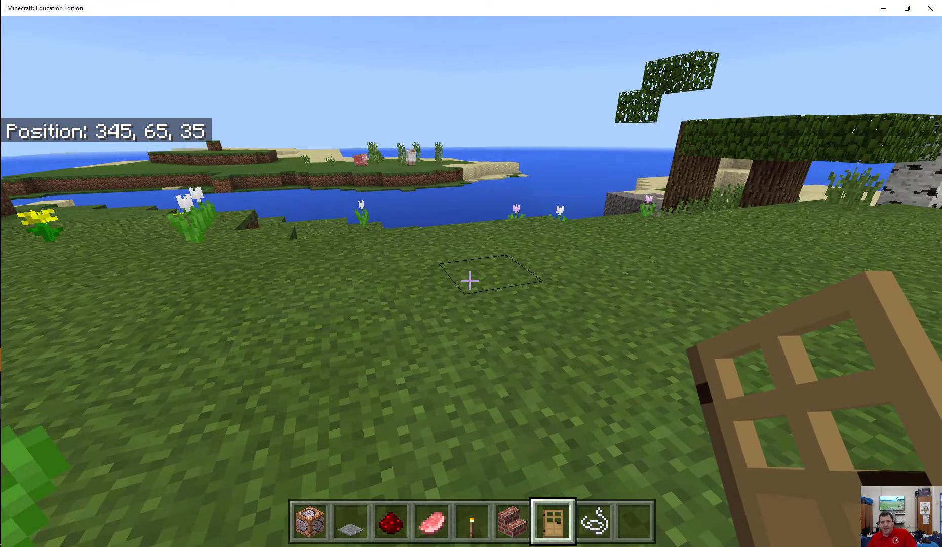
{"action": "key", "text": "Escape"}
Toggle Show Coordinates off and back on in the game settings
{"action": "left_click", "coordinate": [271, 305]}
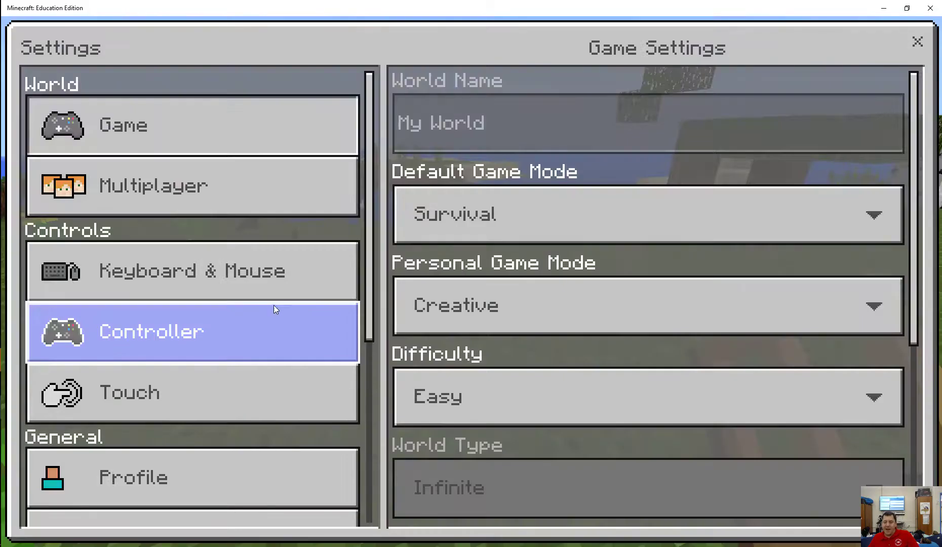
{"action": "scroll", "coordinate": [811, 362], "scroll_direction": "down", "scroll_amount": 2}
{"action": "scroll", "coordinate": [790, 362], "scroll_direction": "down", "scroll_amount": 3}
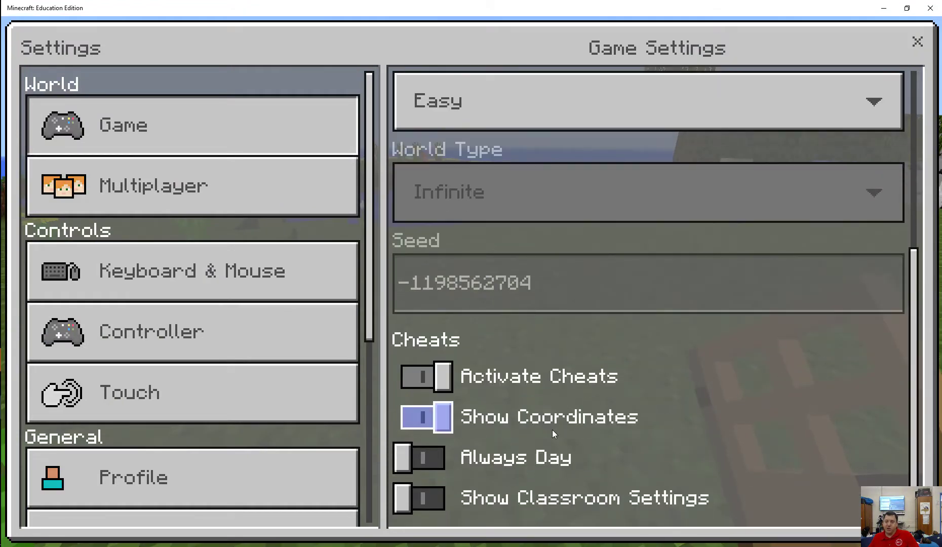
{"action": "left_click", "coordinate": [443, 416]}
{"action": "left_click", "coordinate": [444, 421]}
{"action": "key", "text": "Escape"}
{"action": "key", "text": "Escape"}
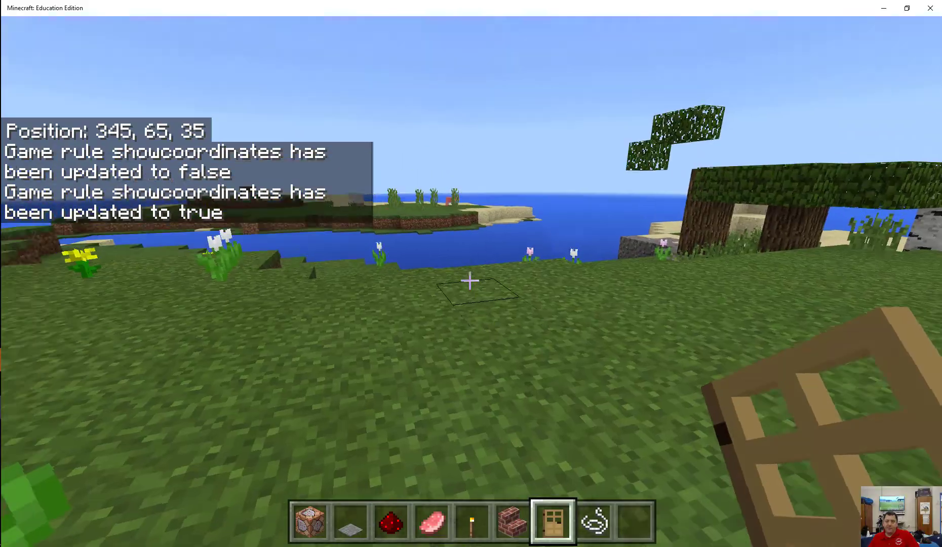
{"action": "key", "text": "alt+Tab"}
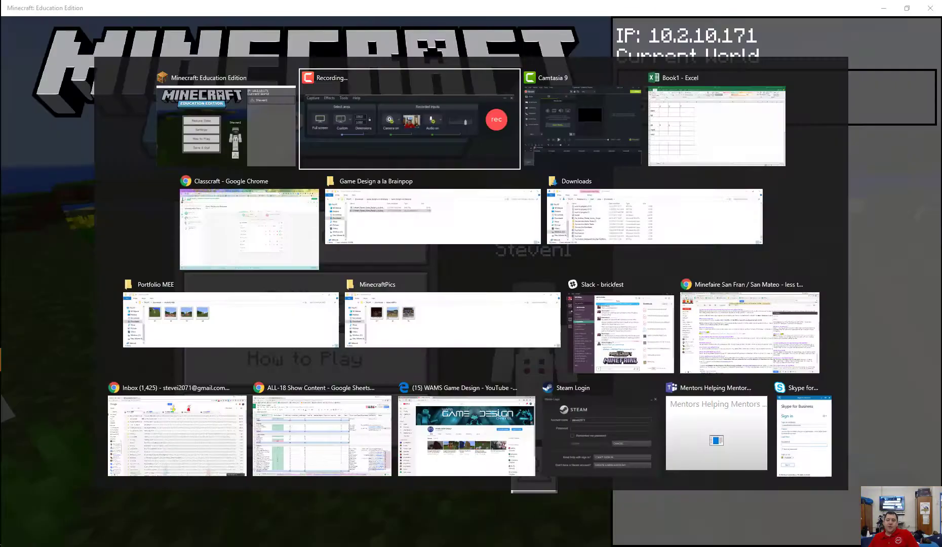
Look over cells B2, D3 and D7 of the blank Excel coordinate table
{"action": "key", "text": "alt+Tab"}
{"action": "key", "text": "alt+Tab"}
{"action": "key", "text": "alt+Tab"}
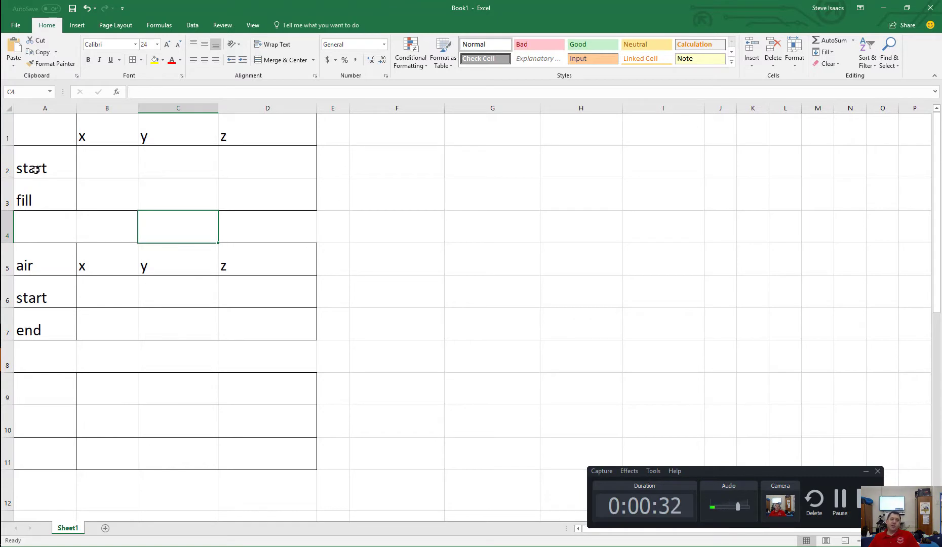
{"action": "left_click", "coordinate": [106, 160]}
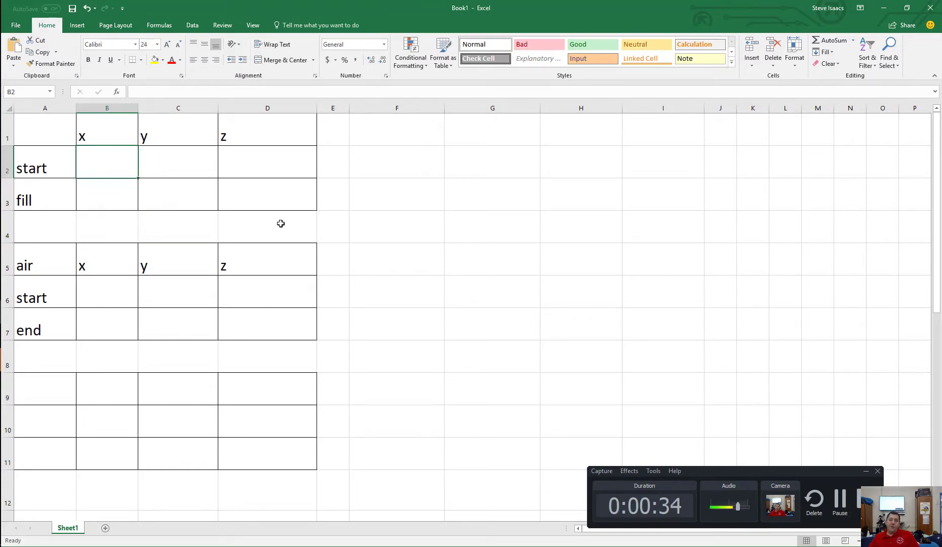
{"action": "left_click", "coordinate": [272, 205]}
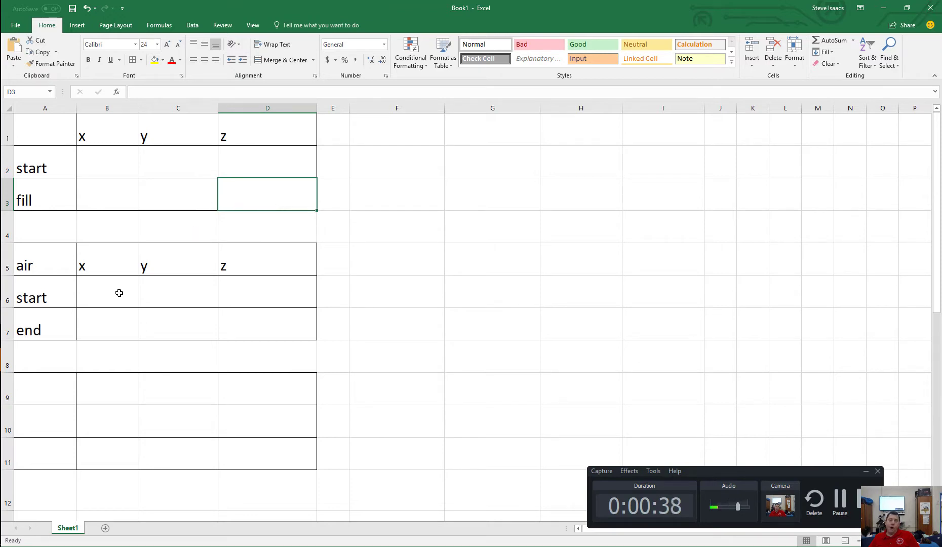
{"action": "left_click", "coordinate": [275, 329]}
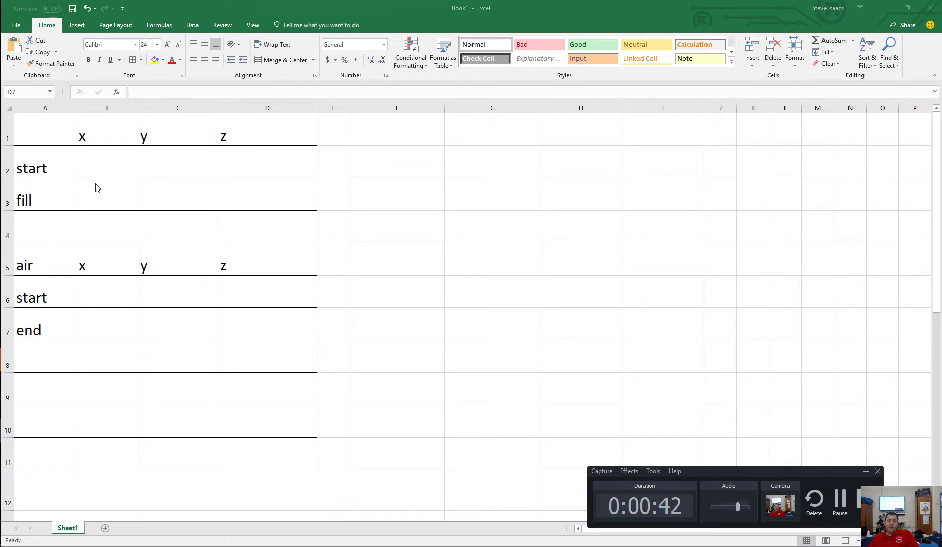
{"action": "key", "text": "alt+Tab"}
{"action": "key", "text": "alt+Tab"}
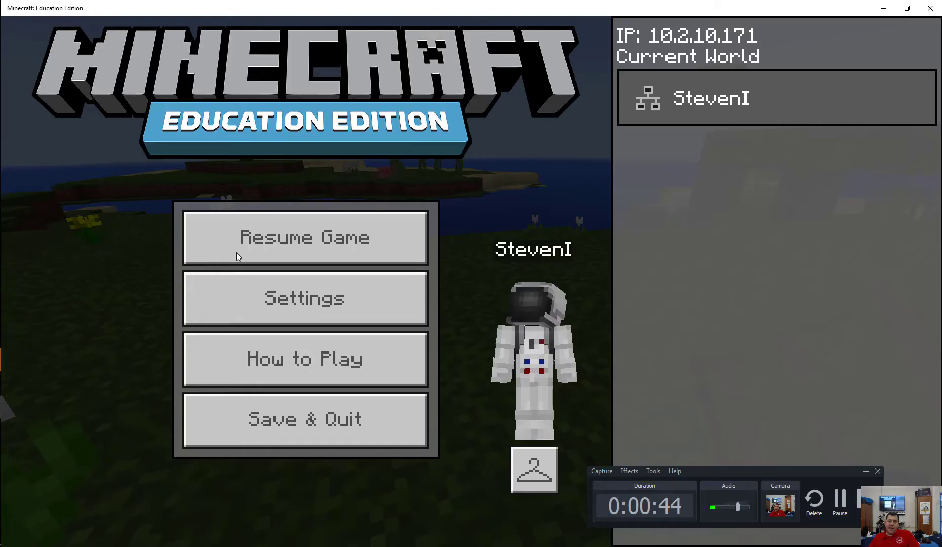
Walk beside the red block structure until Position reads 346, 65, 41
{"action": "left_click", "coordinate": [236, 253]}
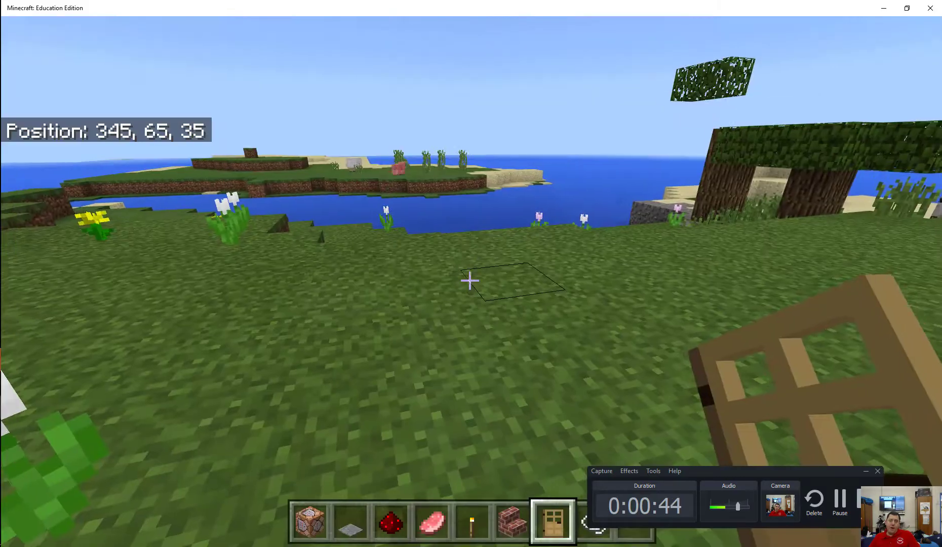
{"action": "key", "text": "w"}
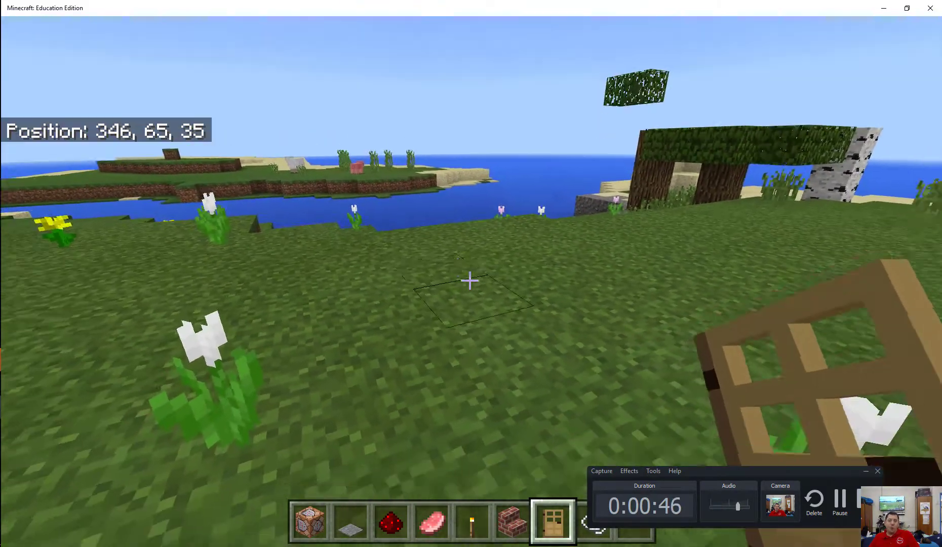
{"action": "key", "text": "w"}
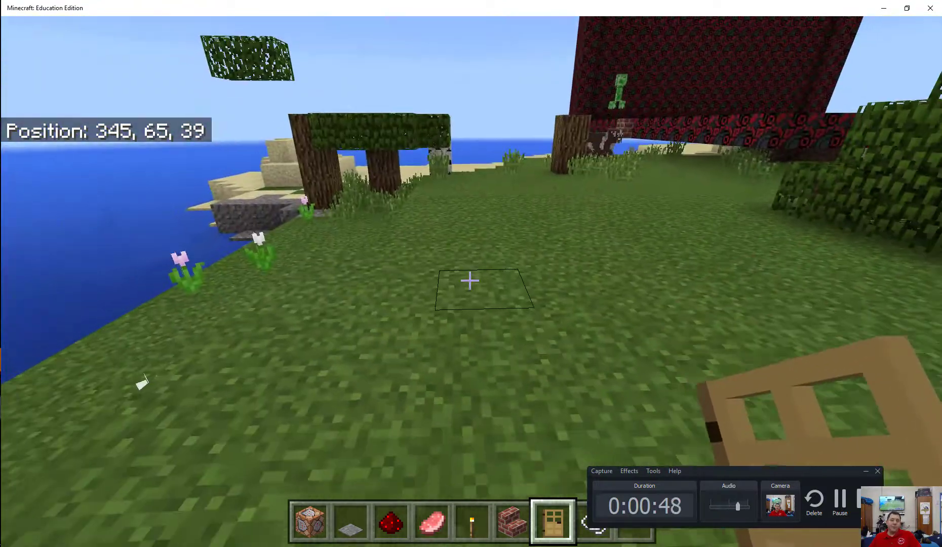
{"action": "key", "text": "w"}
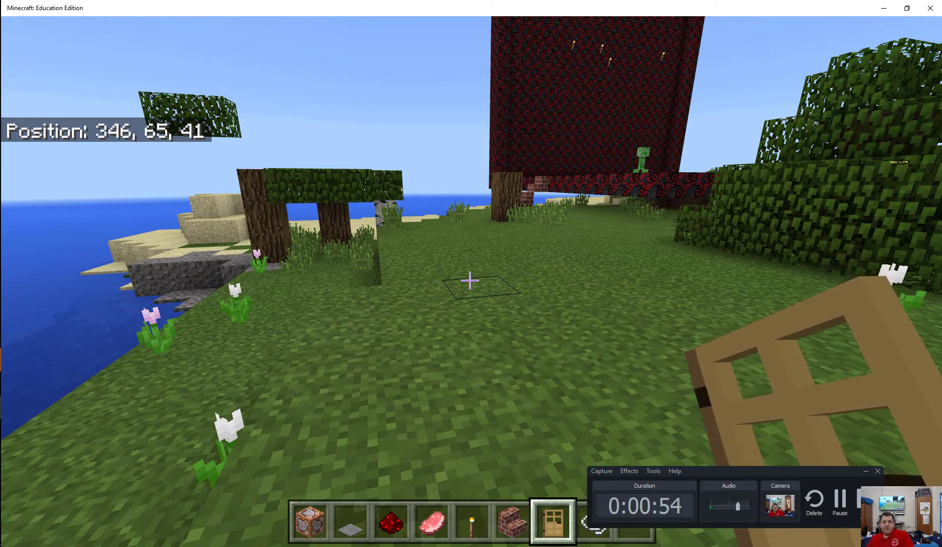
{"action": "key", "text": "Escape"}
{"action": "key", "text": "alt+Tab"}
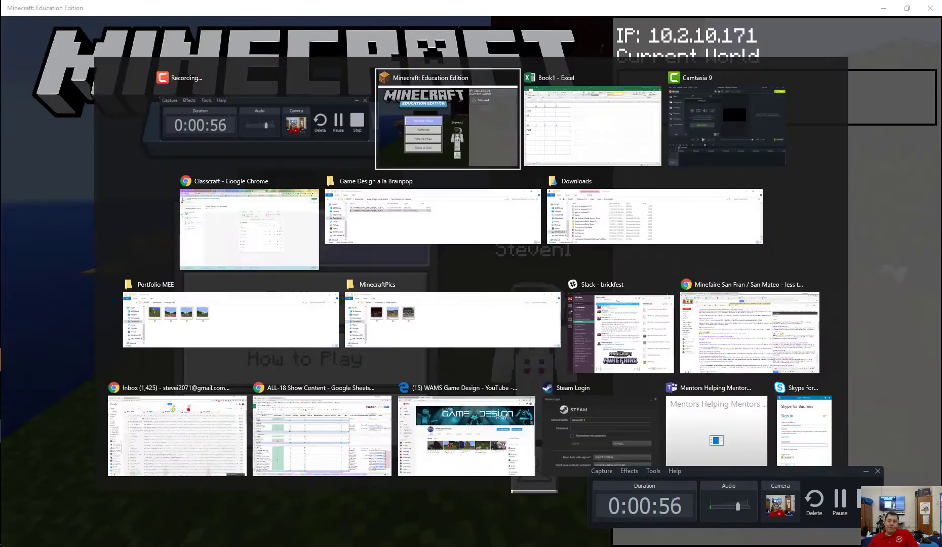
Enter 346 in B2 and 65 in C2 of the start row
{"action": "key", "text": "alt+Tab"}
{"action": "left_click", "coordinate": [118, 166]}
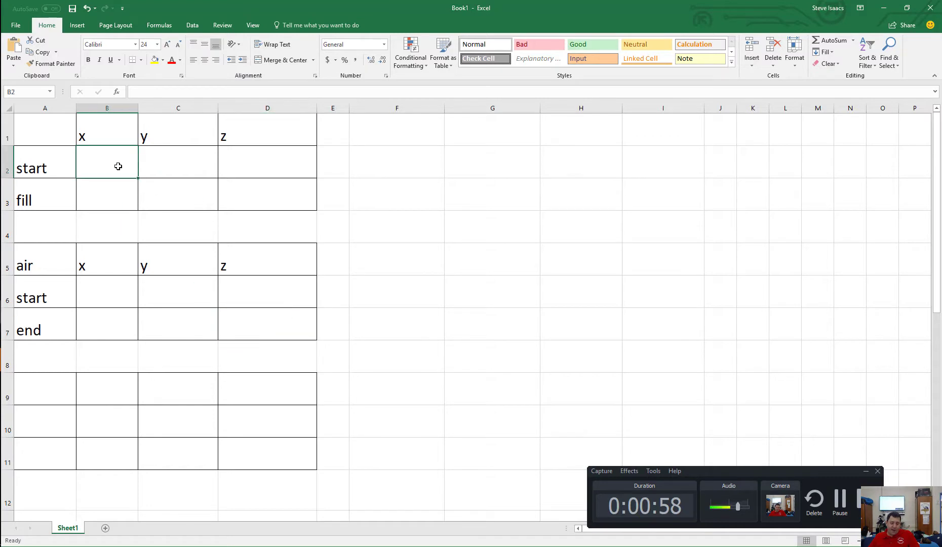
{"action": "type", "text": "346"}
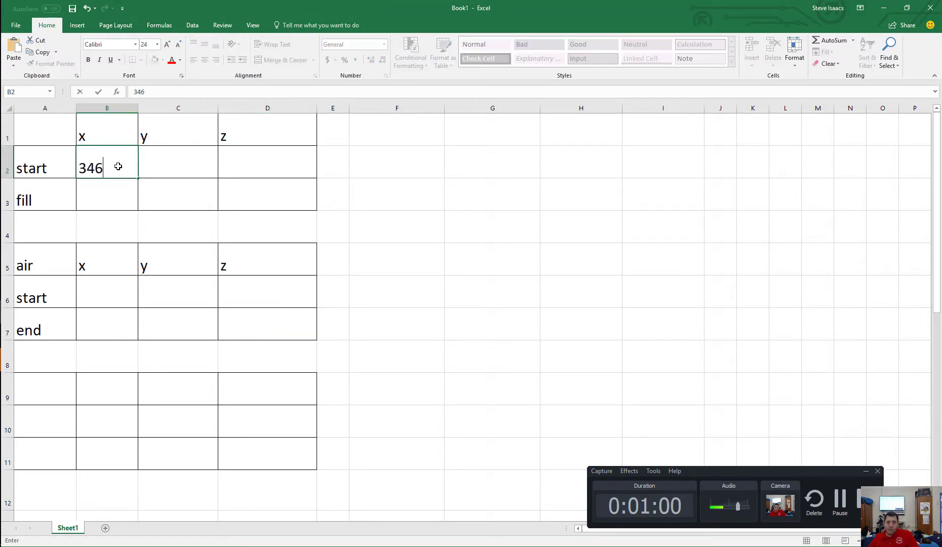
{"action": "key", "text": "Tab"}
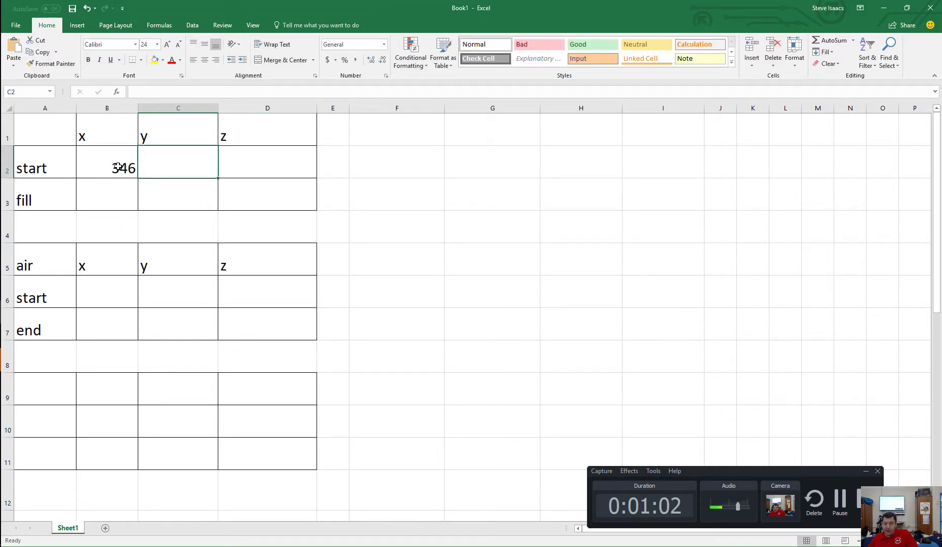
{"action": "type", "text": "5"}
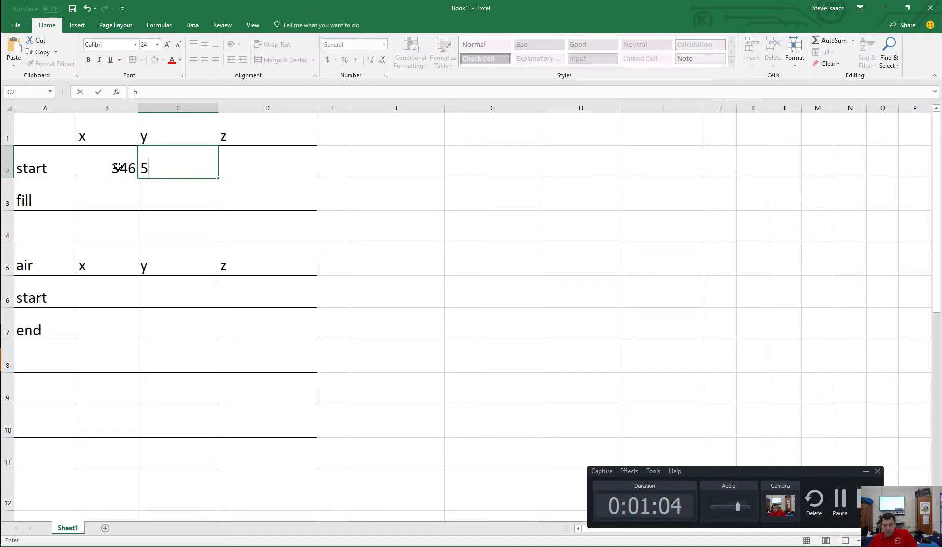
{"action": "key", "text": "BackSpace"}
{"action": "type", "text": "65"}
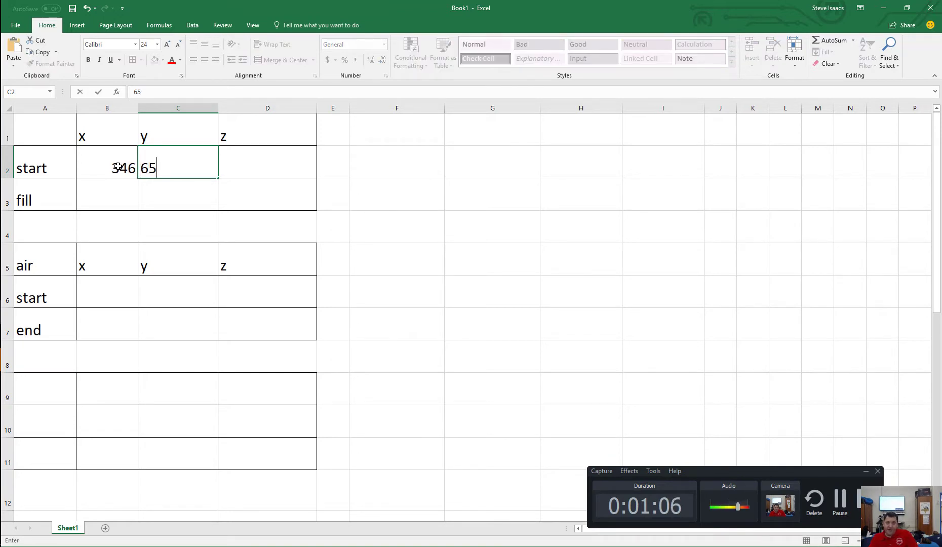
{"action": "key", "text": "Tab"}
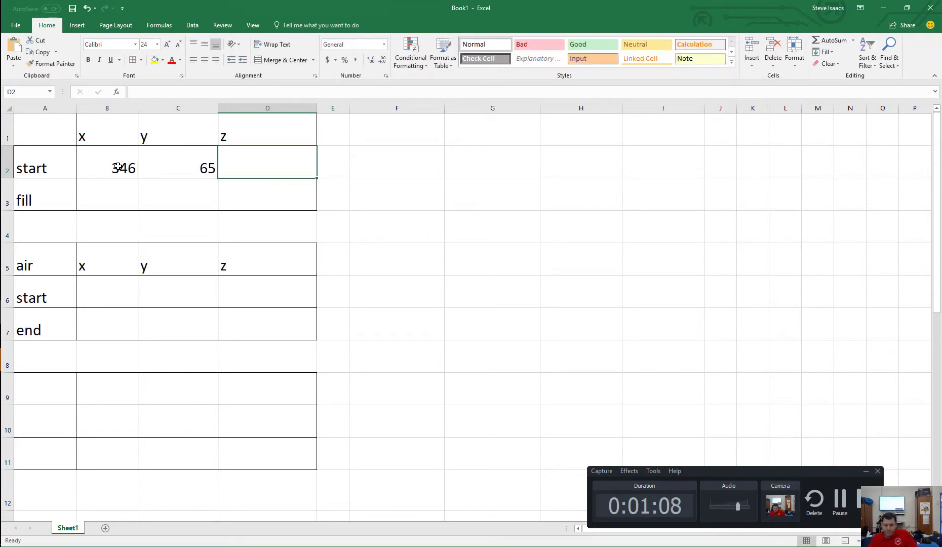
Check the position in Minecraft, enter 41 in D2, and change C2 to 64
{"action": "key", "text": "alt+Tab"}
{"action": "key", "text": "alt+Tab"}
{"action": "key", "text": "alt+Tab"}
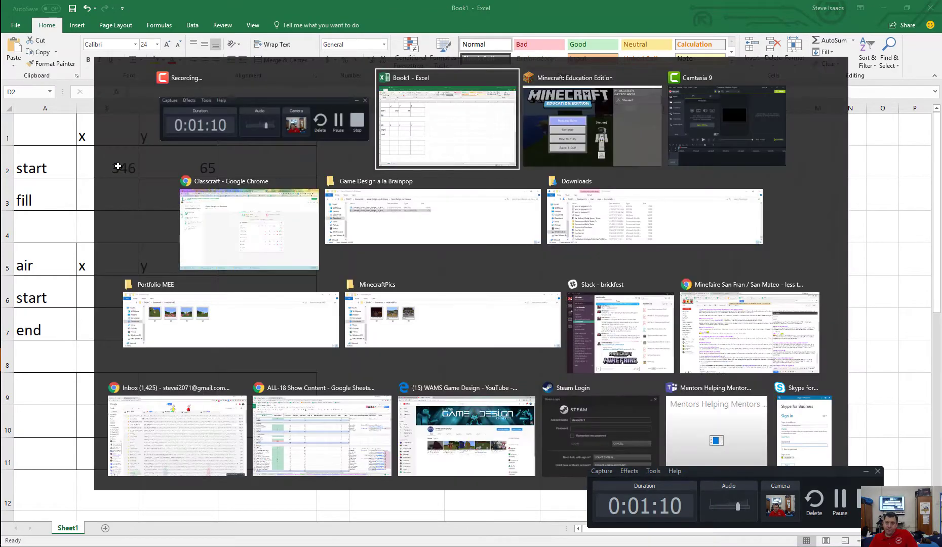
{"action": "key", "text": "Escape"}
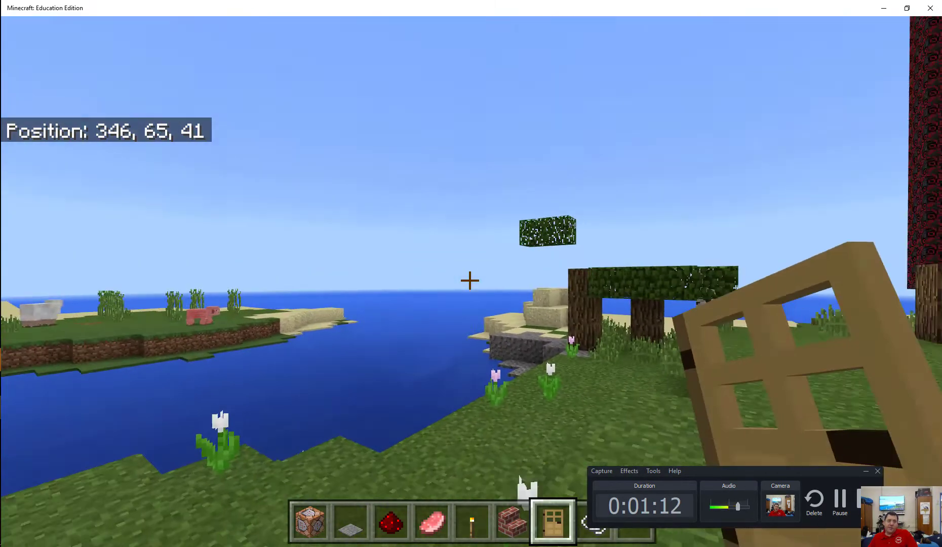
{"action": "key", "text": "alt+Tab"}
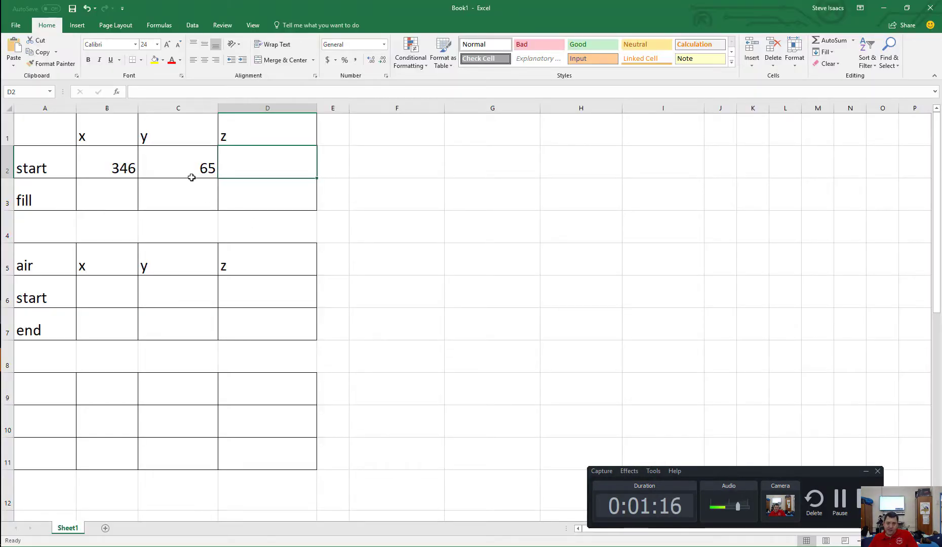
{"action": "type", "text": "41"}
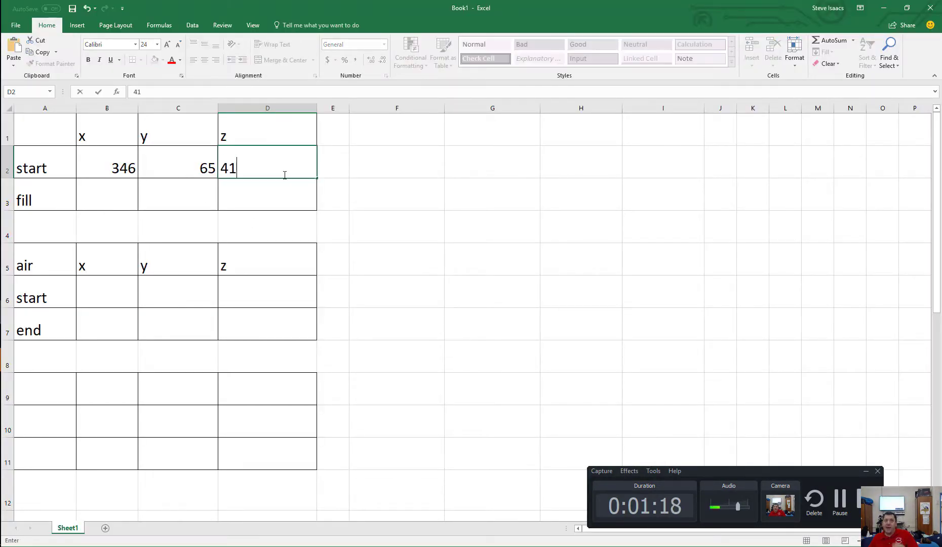
{"action": "left_click", "coordinate": [181, 164]}
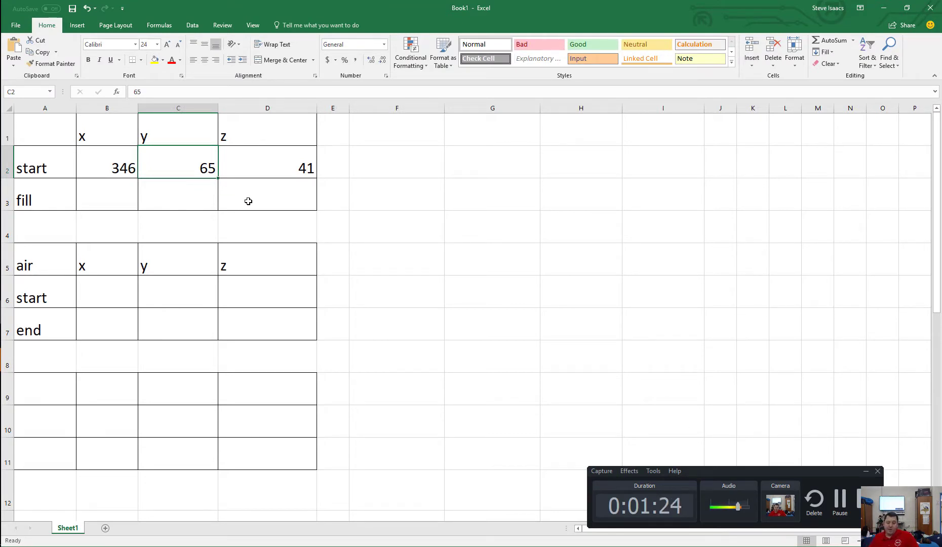
{"action": "type", "text": "6"}
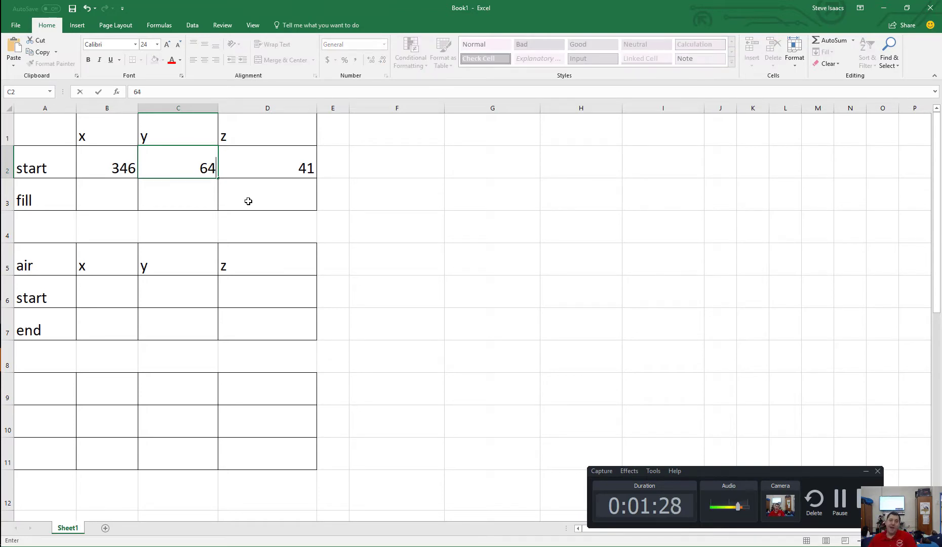
{"action": "left_click", "coordinate": [107, 200]}
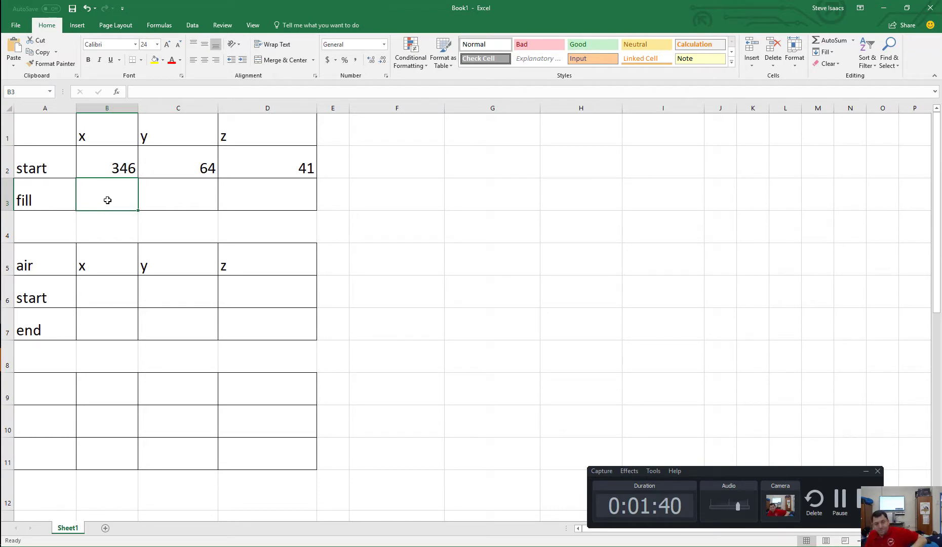
Enter 366, 84 and 61 in cells B3, C3 and D3
{"action": "type", "text": "366"}
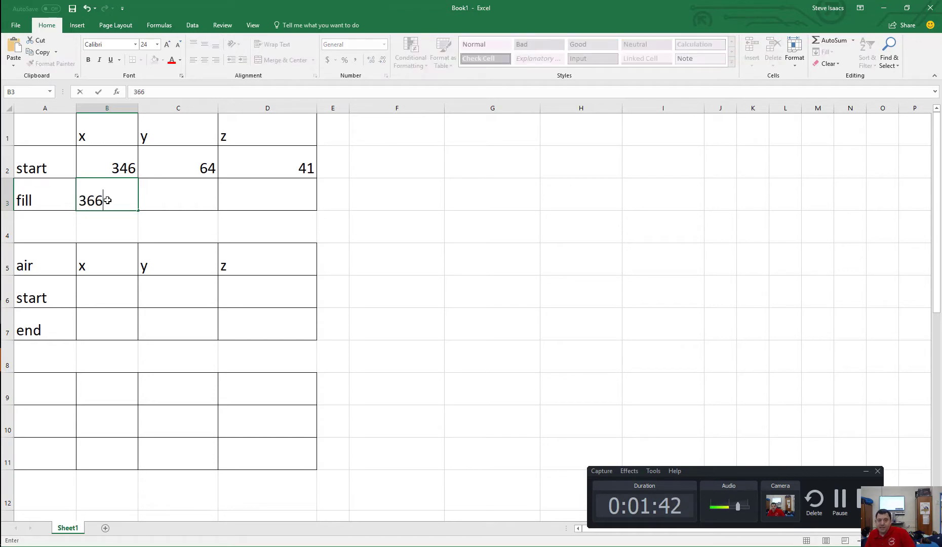
{"action": "key", "text": "Tab"}
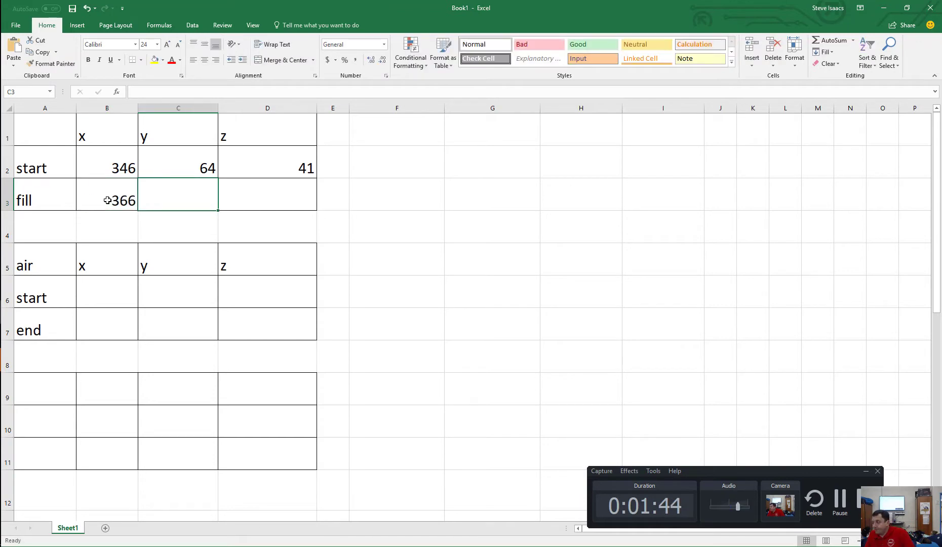
{"action": "type", "text": "84"}
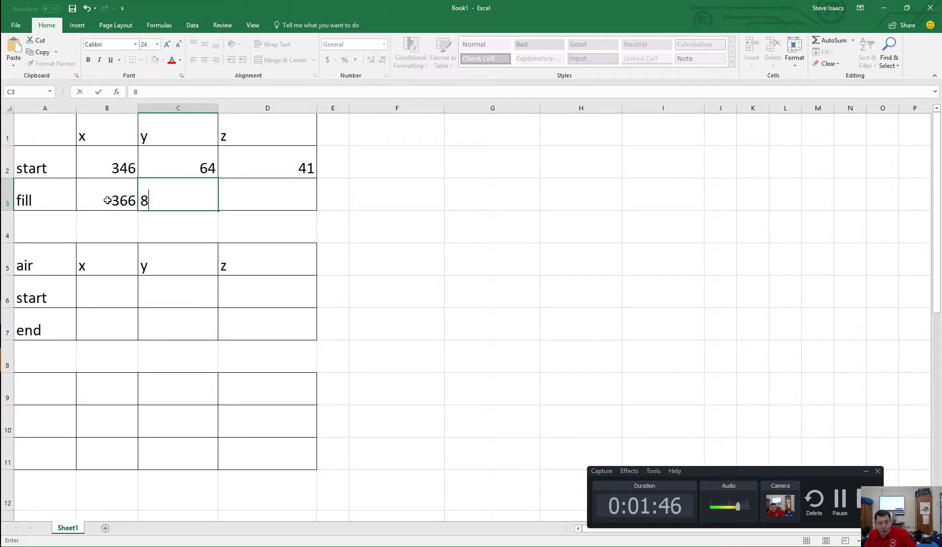
{"action": "key", "text": "Tab"}
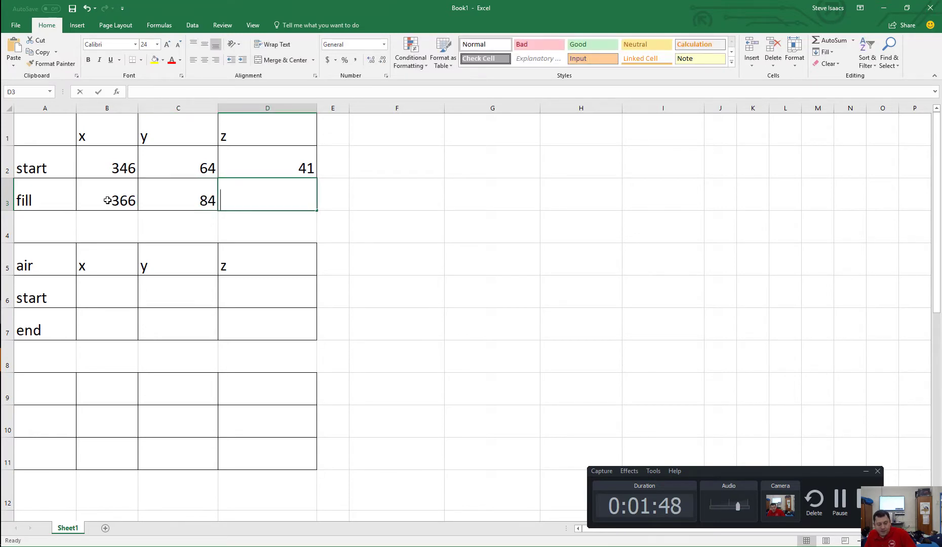
{"action": "type", "text": "61"}
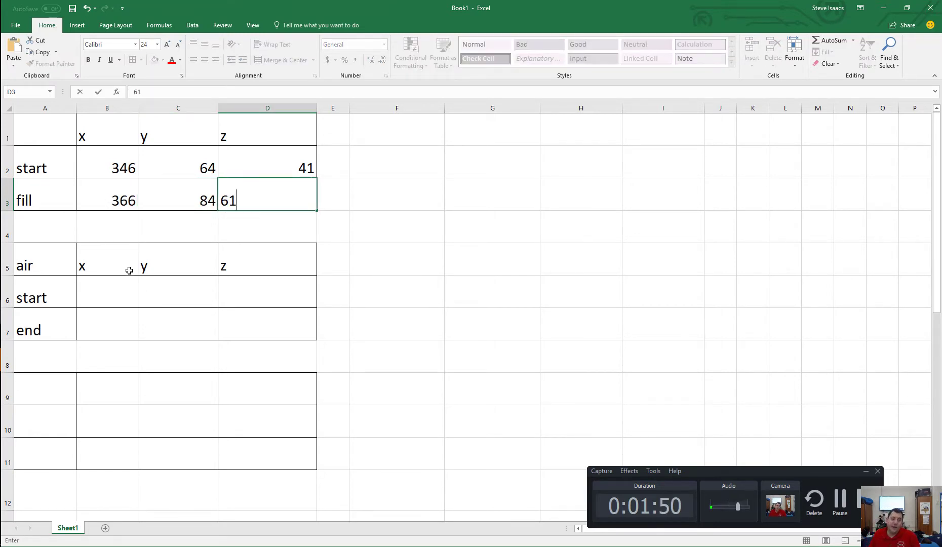
{"action": "left_click", "coordinate": [105, 284]}
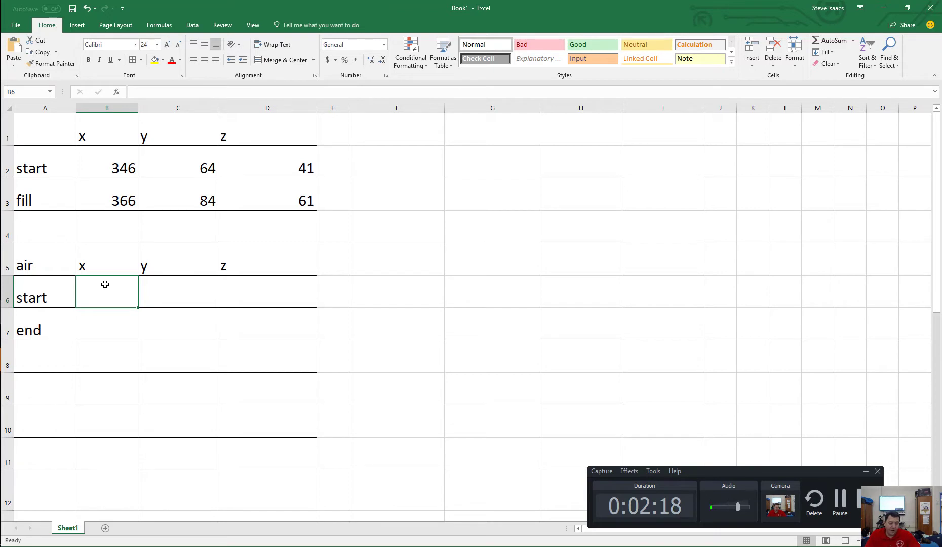
Enter the x values 347 and 365 in B6 and B7
{"action": "type", "text": "347"}
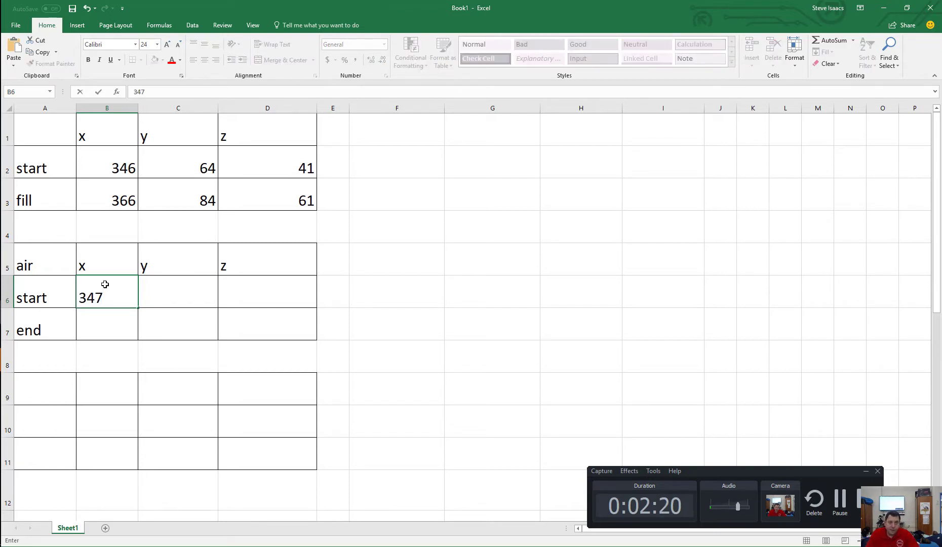
{"action": "key", "text": "Return"}
{"action": "type", "text": "365"}
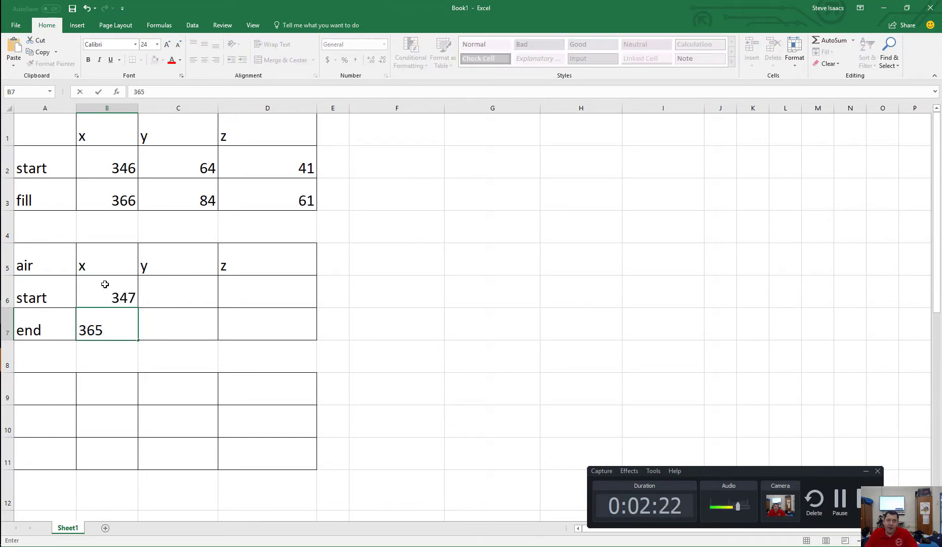
{"action": "key", "text": "Tab"}
Enter the y values 65 and 83 in C6 and C7
{"action": "key", "text": "Up"}
{"action": "type", "text": "6"}
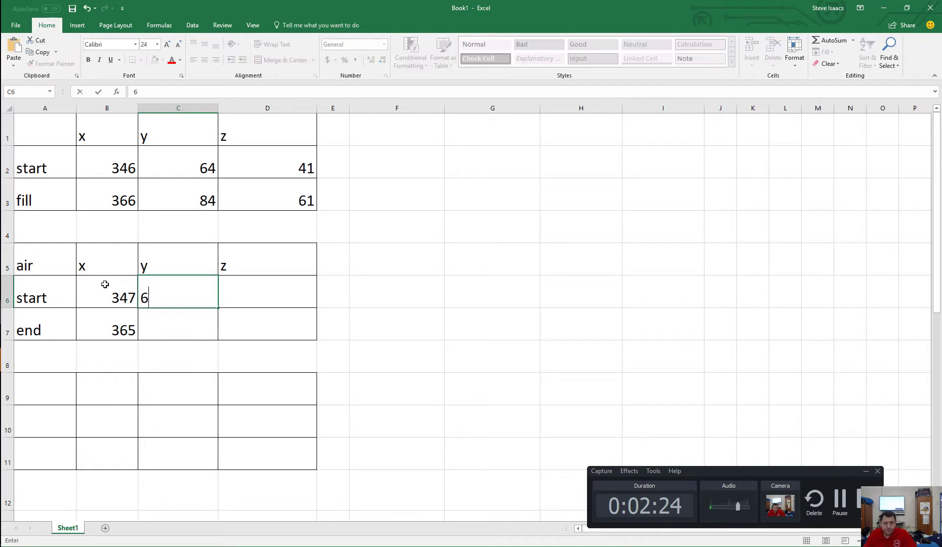
{"action": "type", "text": "5"}
{"action": "key", "text": "Return"}
{"action": "type", "text": "83"}
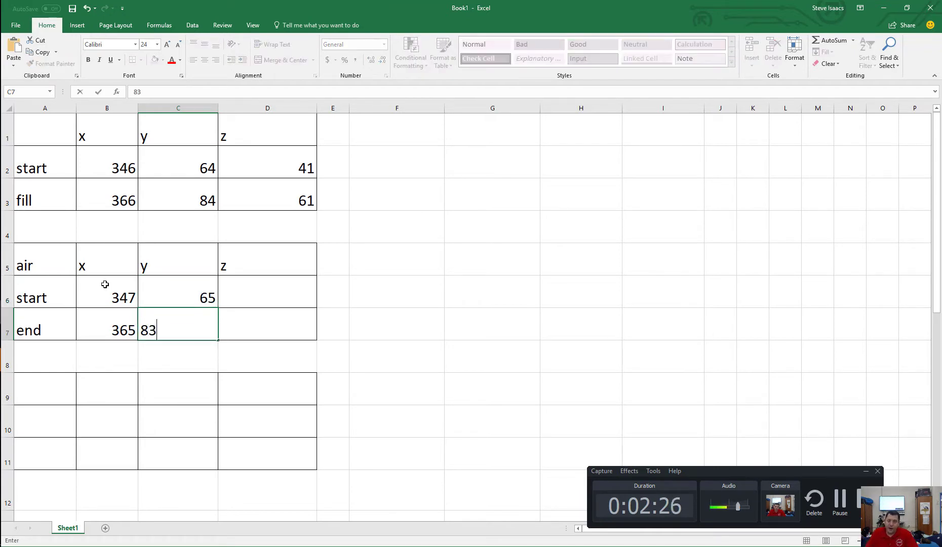
{"action": "key", "text": "Tab"}
Enter the z values 42 and 60 in D6 and D7
{"action": "key", "text": "Up"}
{"action": "type", "text": "42"}
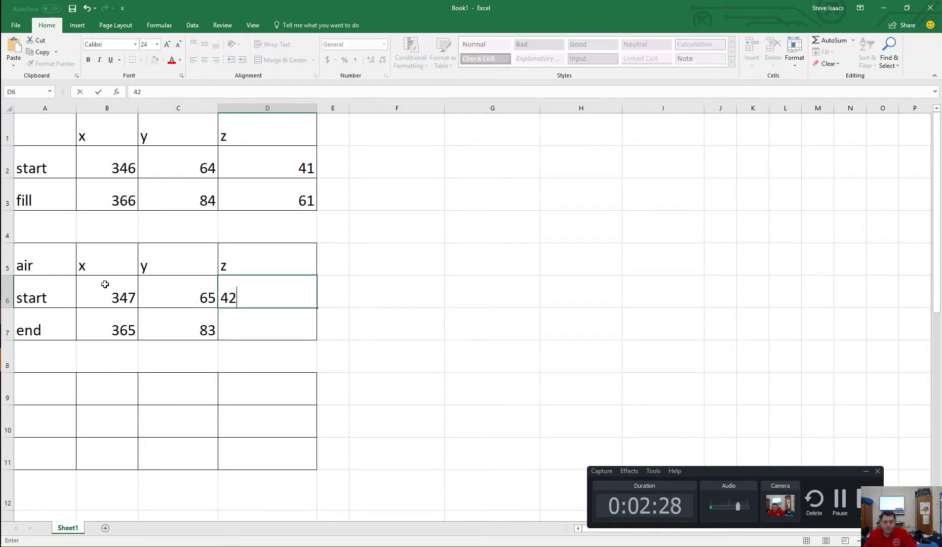
{"action": "key", "text": "Return"}
{"action": "type", "text": "60"}
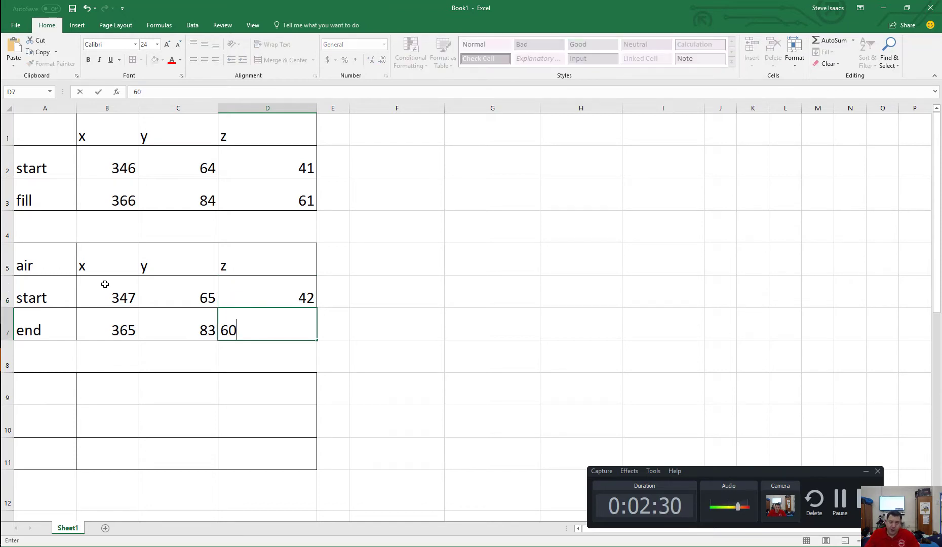
{"action": "key", "text": "Tab"}
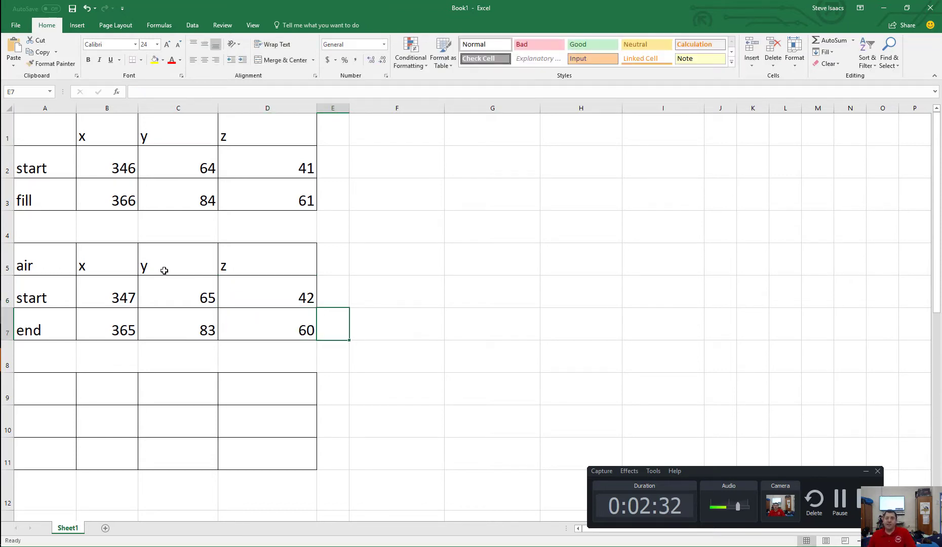
{"action": "key", "text": "alt+Tab"}
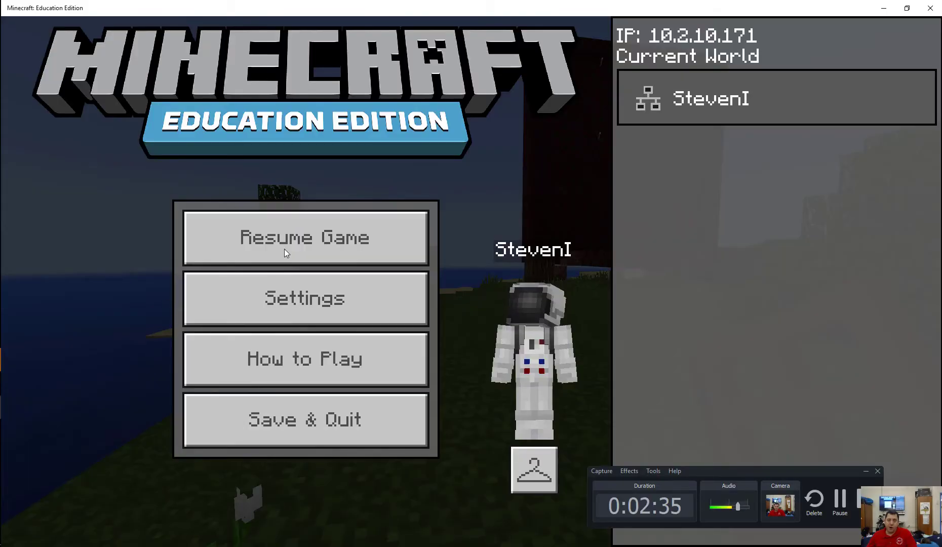
{"action": "left_click", "coordinate": [282, 247]}
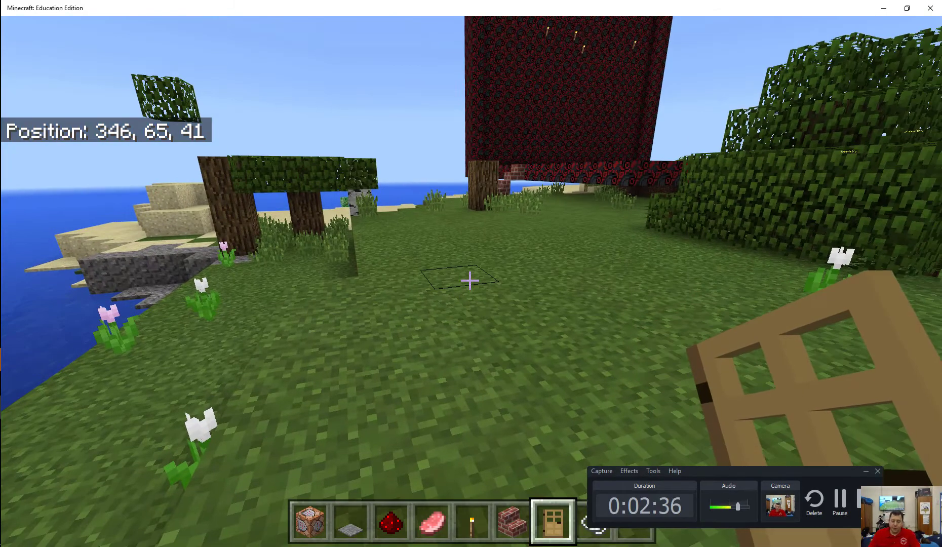
{"action": "key", "text": "slash"}
{"action": "type", "text": "fill"}
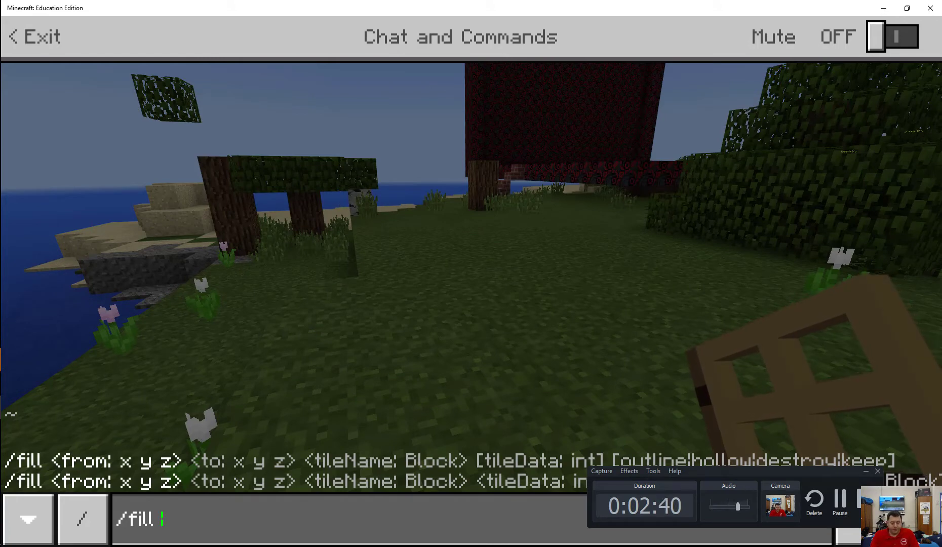
{"action": "key", "text": "alt+Tab"}
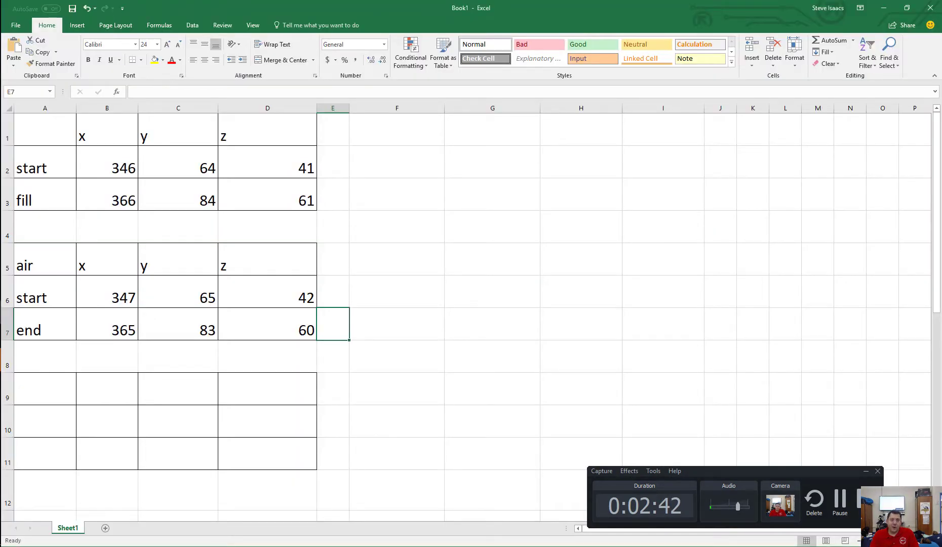
{"action": "key", "text": "alt+Tab"}
{"action": "type", "text": "34"}
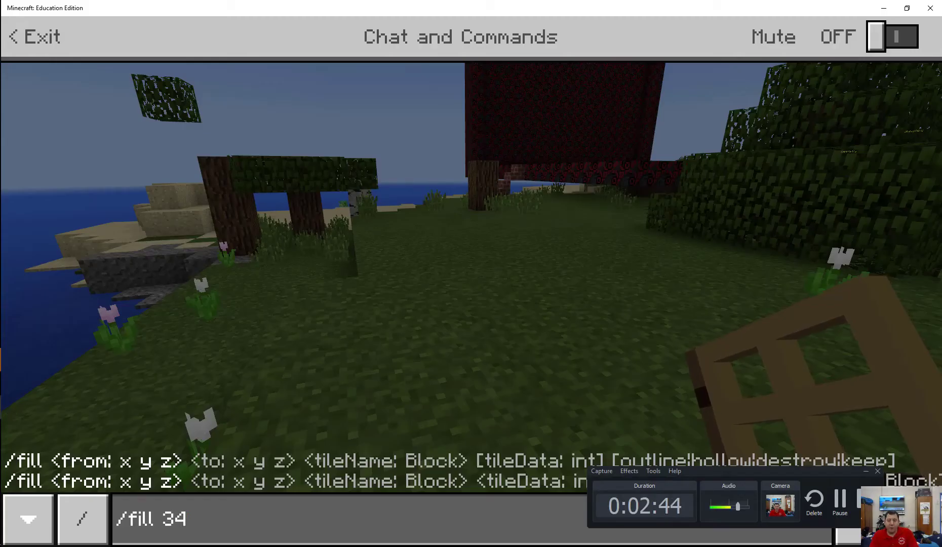
{"action": "type", "text": "6 64"}
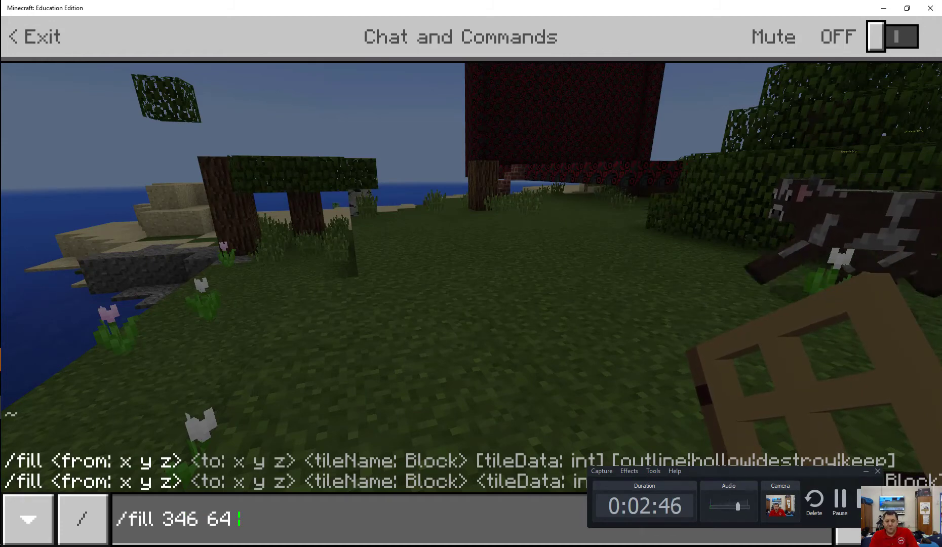
{"action": "type", "text": " 41"}
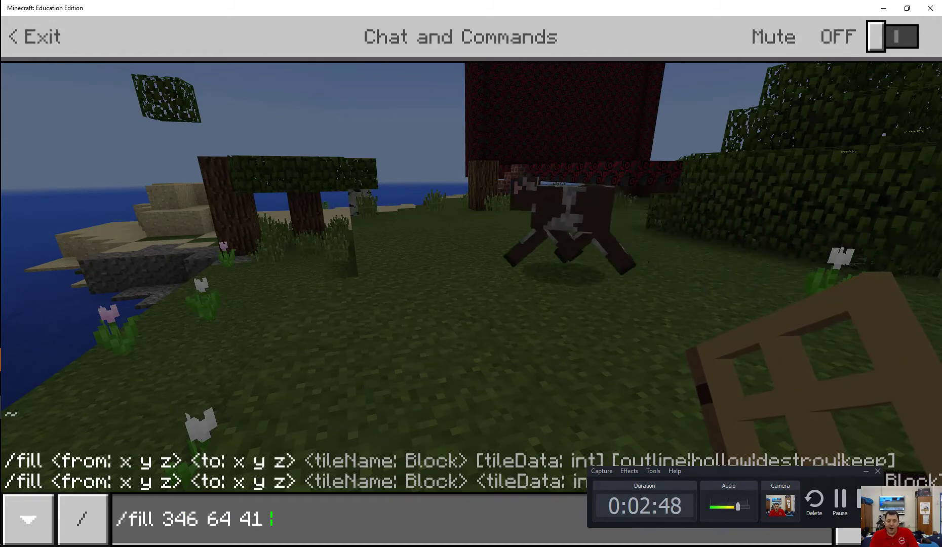
{"action": "key", "text": "alt+Tab"}
{"action": "key", "text": "alt+Tab"}
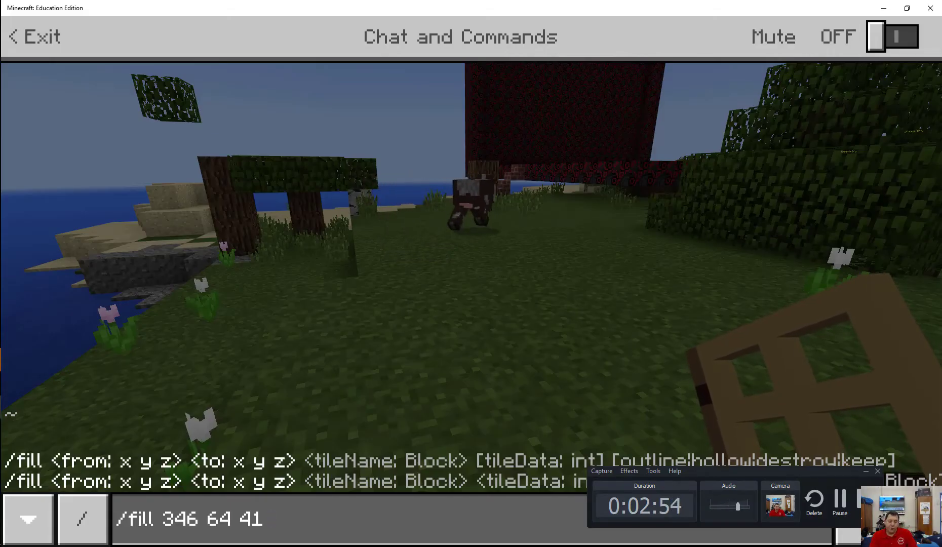
{"action": "type", "text": "366"}
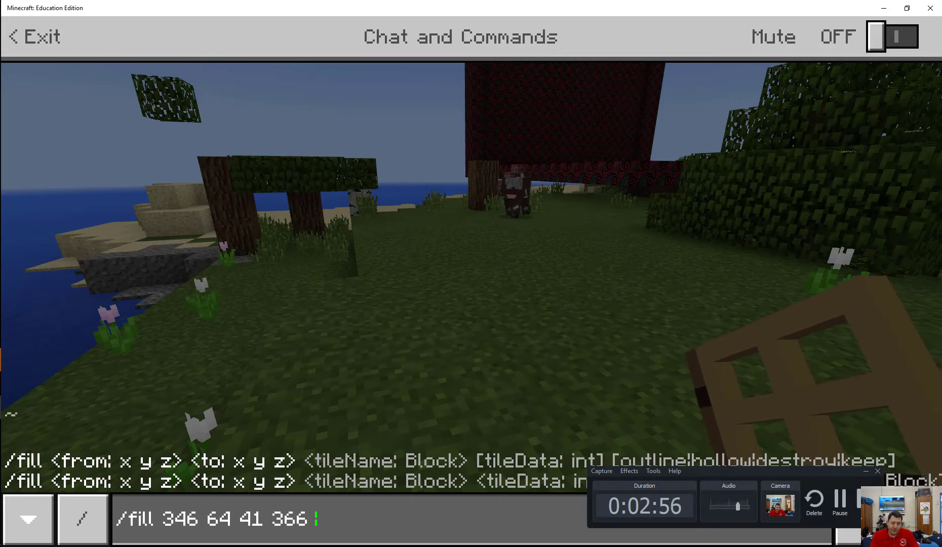
{"action": "type", "text": " 84"}
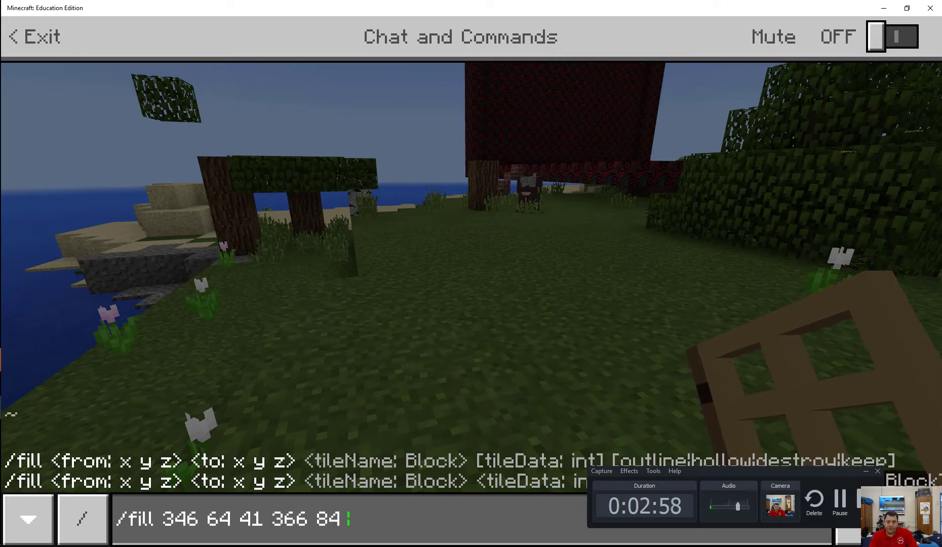
{"action": "type", "text": " 61"}
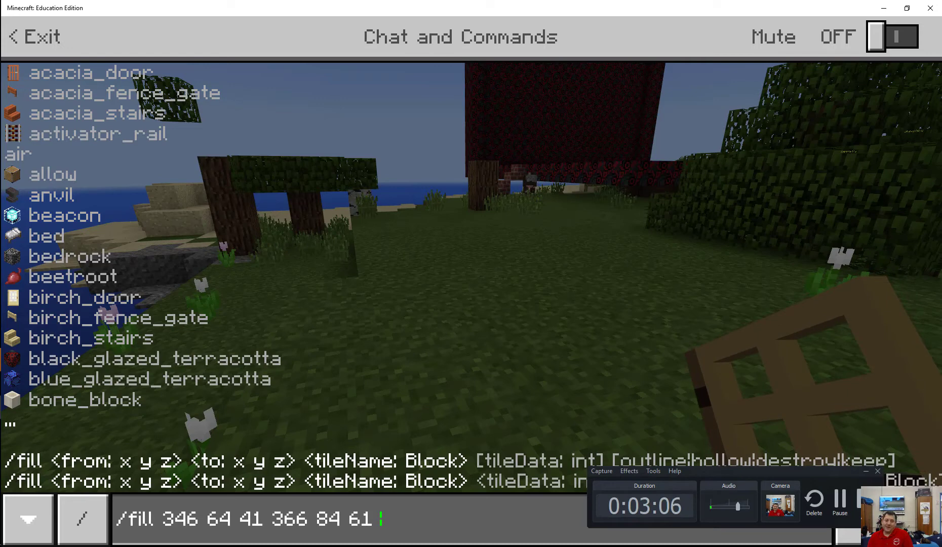
{"action": "type", "text": "tnt"}
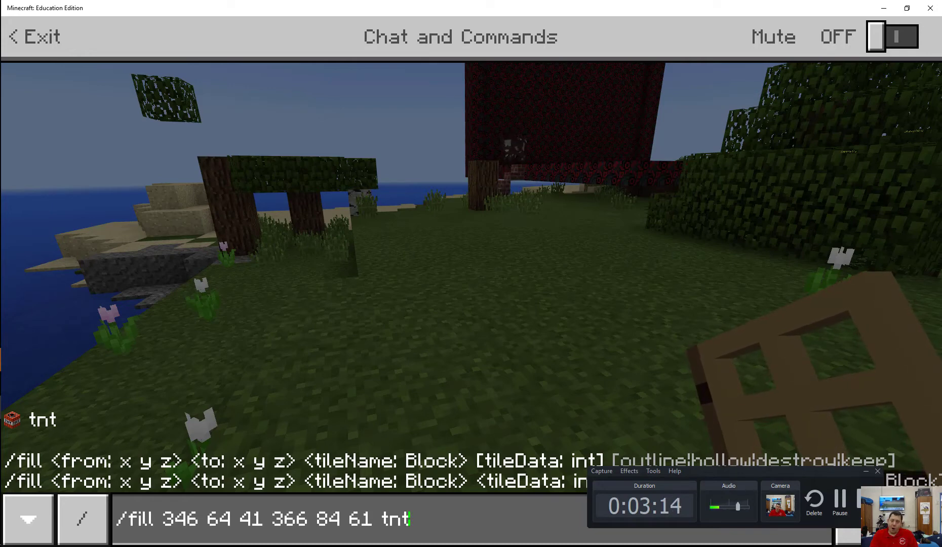
{"action": "key", "text": "Return"}
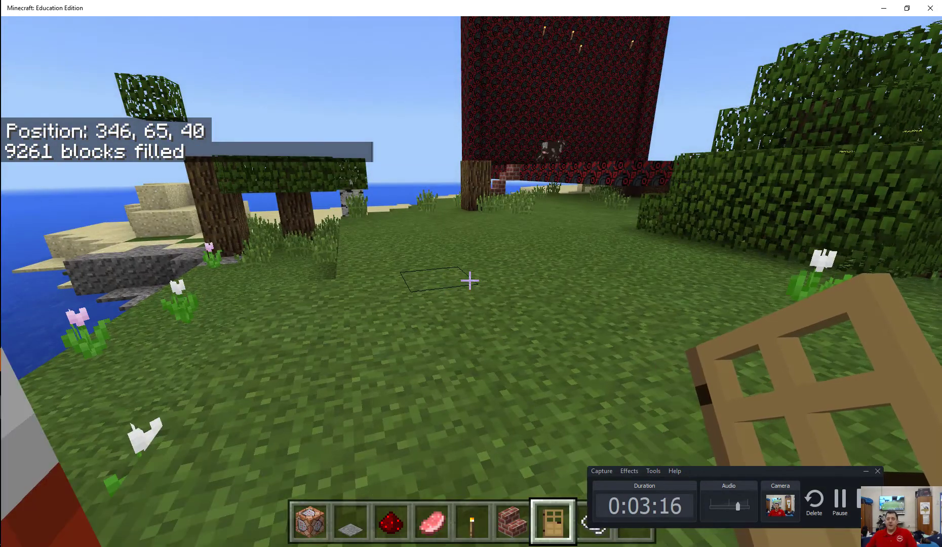
Walk up to the TNT cube and recall the previous /fill command in chat
{"action": "key", "text": "s"}
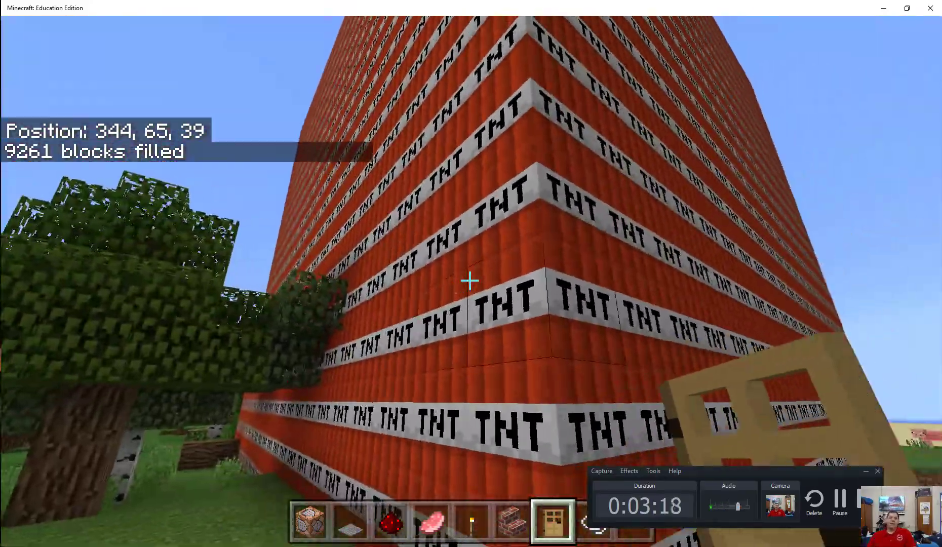
{"action": "key", "text": "s"}
{"action": "key", "text": "w"}
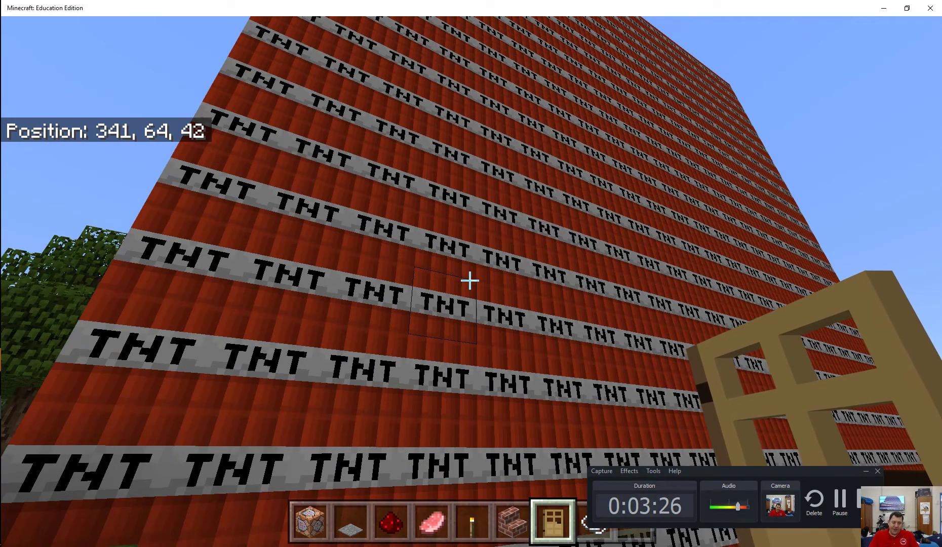
{"action": "key", "text": "slash"}
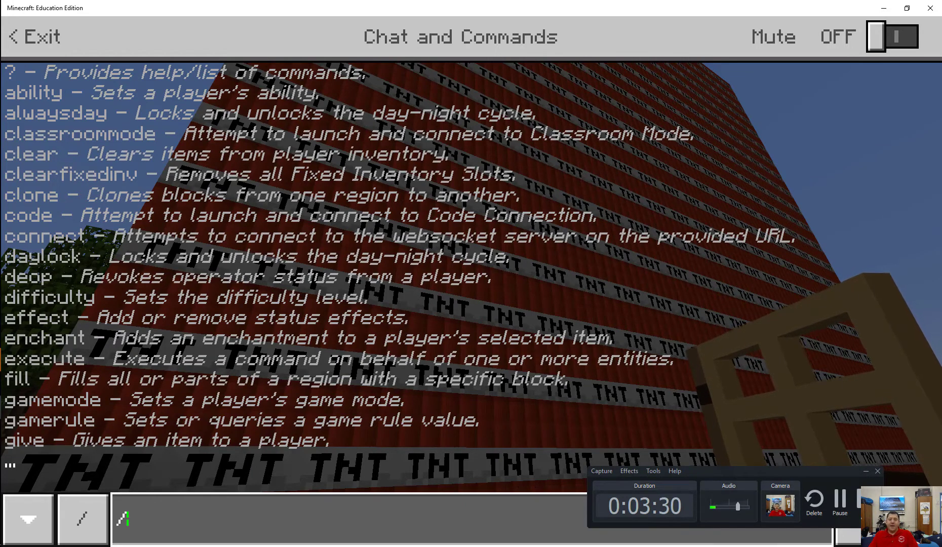
{"action": "key", "text": "ctrl+v"}
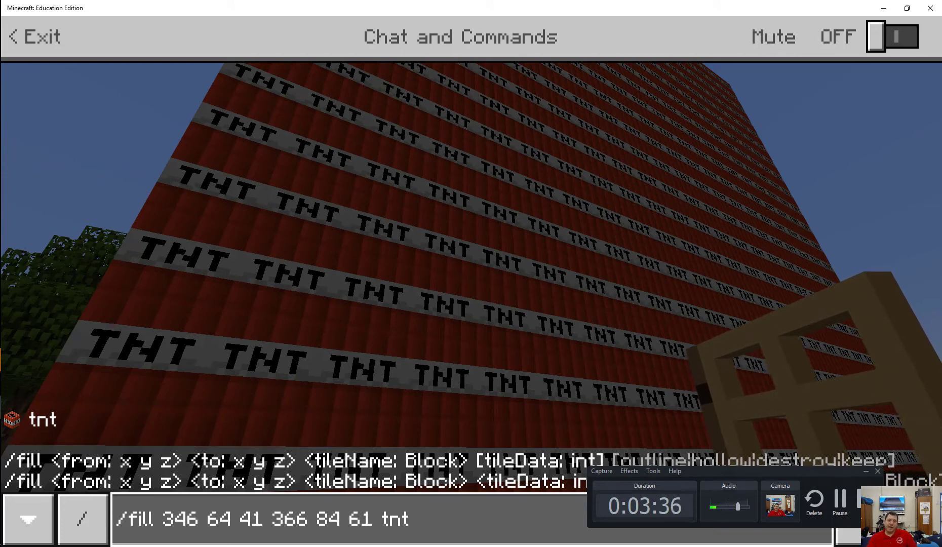
Edit the command's start x to 347, end x to 365 and start y to 65
{"action": "key", "text": "BackSpace"}
{"action": "type", "text": "7"}
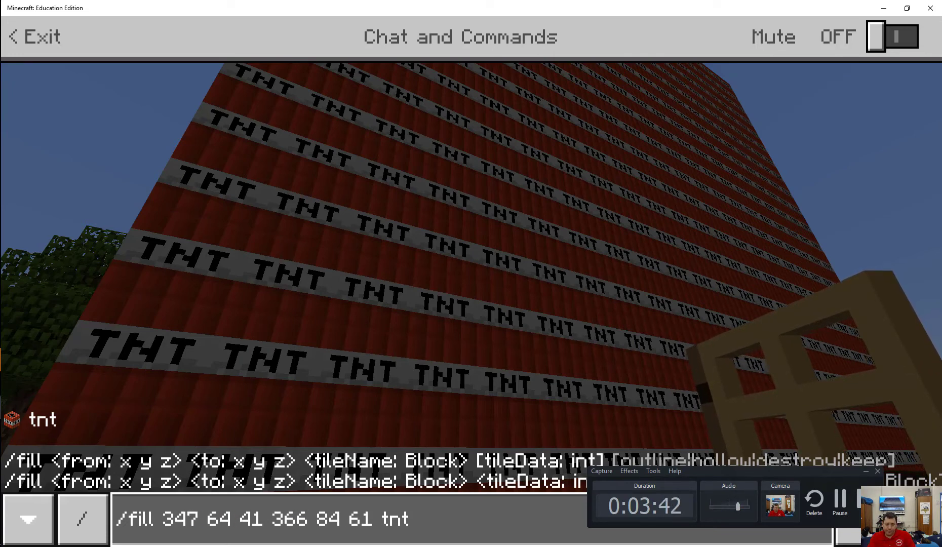
{"action": "key", "text": "BackSpace"}
{"action": "type", "text": "5"}
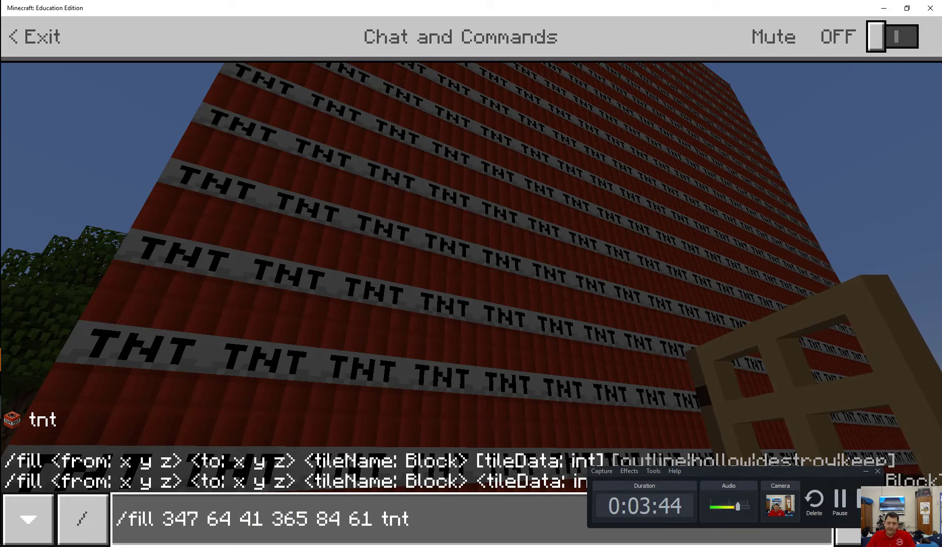
{"action": "key", "text": "BackSpace"}
{"action": "type", "text": "3"}
{"action": "key", "text": "BackSpace"}
{"action": "type", "text": "5"}
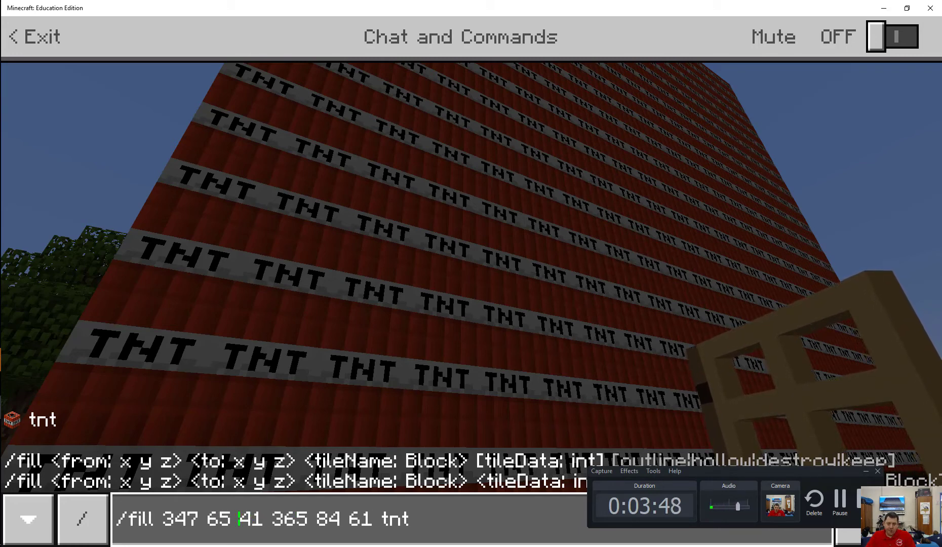
Change the end y to 83, start z to 42 and end z to 60
{"action": "left_click", "coordinate": [282, 519]}
{"action": "left_click", "coordinate": [340, 519]}
{"action": "key", "text": "BackSpace"}
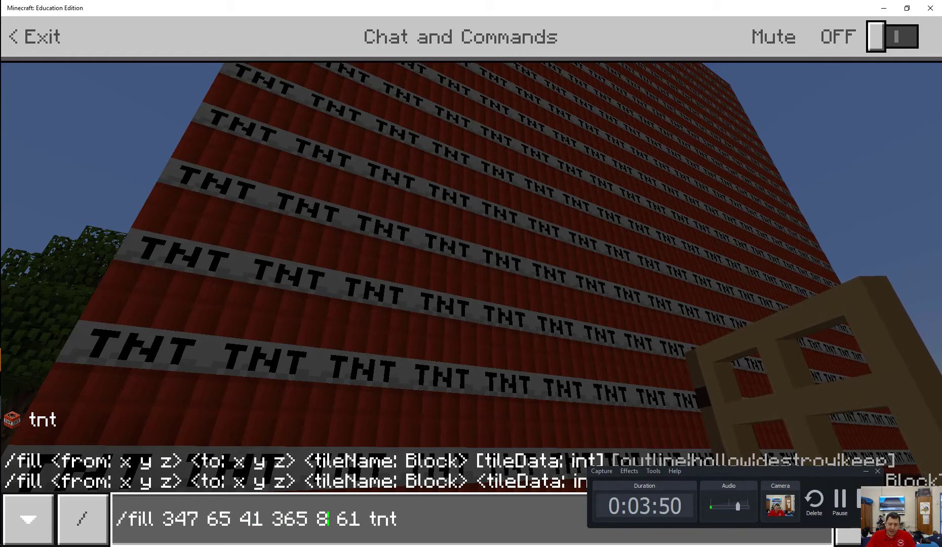
{"action": "type", "text": "3"}
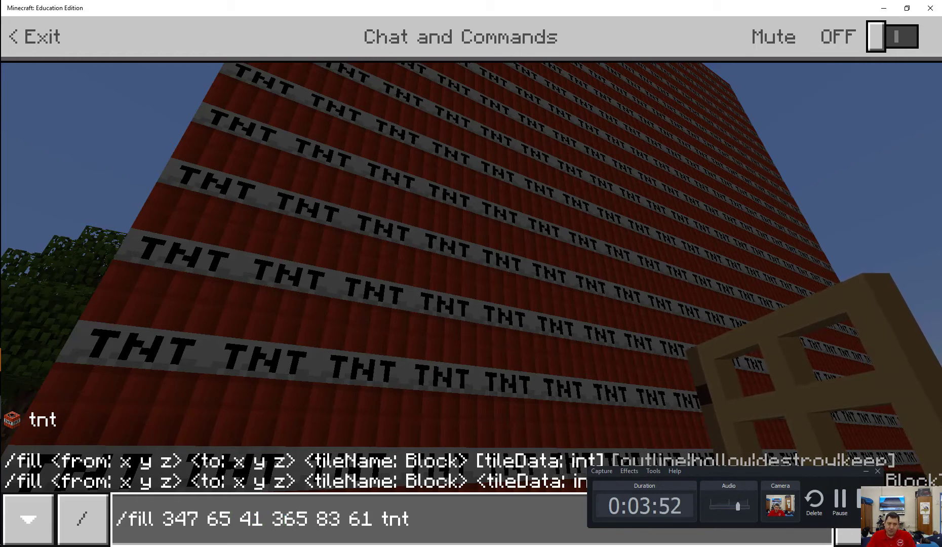
{"action": "left_click", "coordinate": [263, 519]}
{"action": "key", "text": "BackSpace"}
{"action": "type", "text": "2"}
{"action": "left_click", "coordinate": [388, 519]}
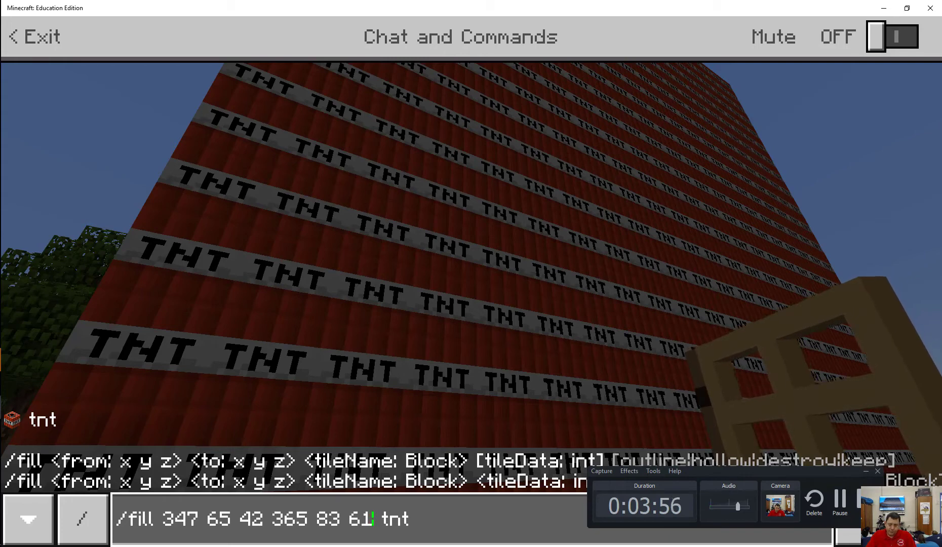
{"action": "key", "text": "BackSpace"}
{"action": "type", "text": "0"}
Replace tnt with air and run the fill, clearing 6859 blocks inside the cube
{"action": "key", "text": "BackSpace"}
{"action": "key", "text": "BackSpace"}
{"action": "key", "text": "BackSpace"}
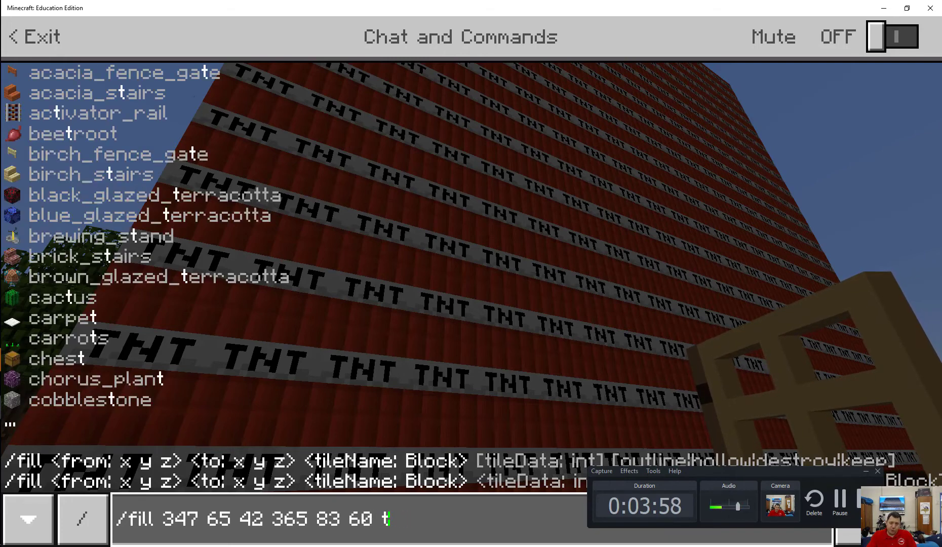
{"action": "type", "text": "air"}
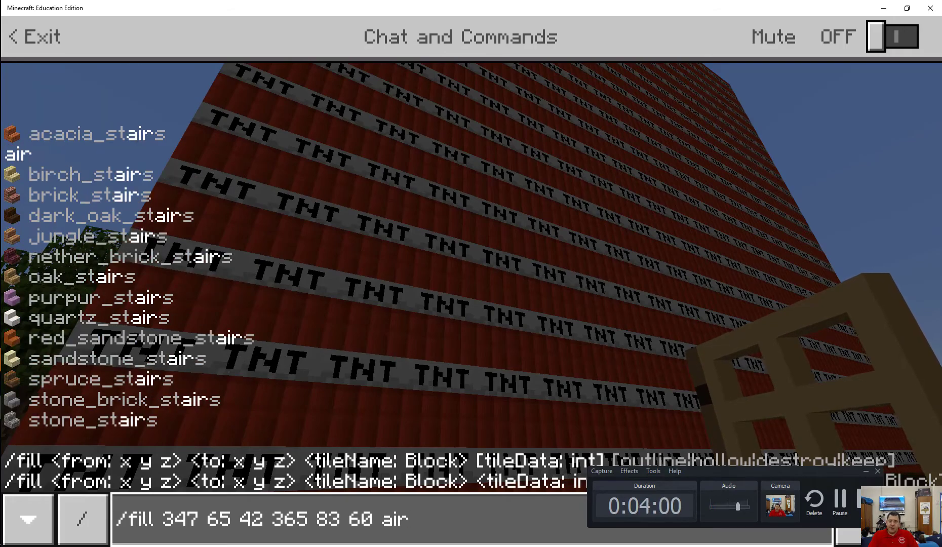
{"action": "key", "text": "Return"}
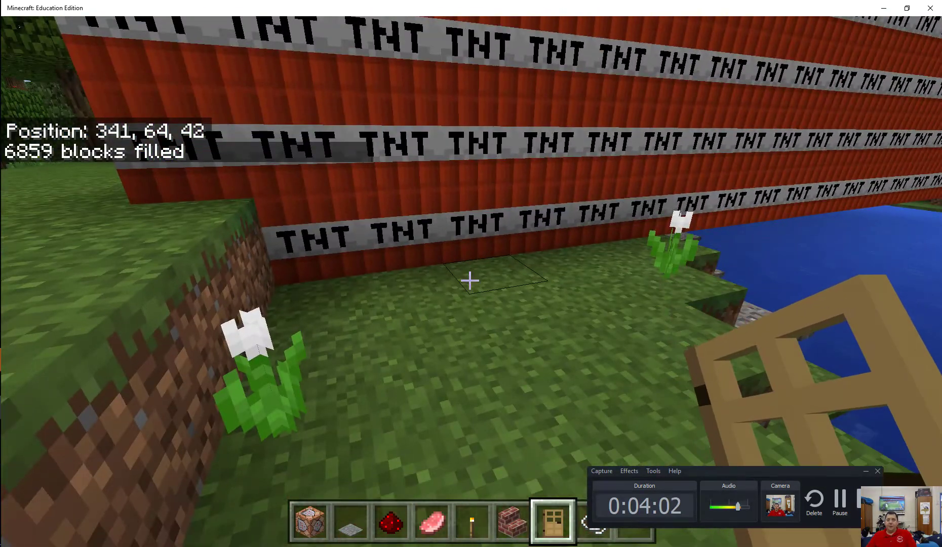
{"action": "key", "text": "w"}
{"action": "key", "text": "d"}
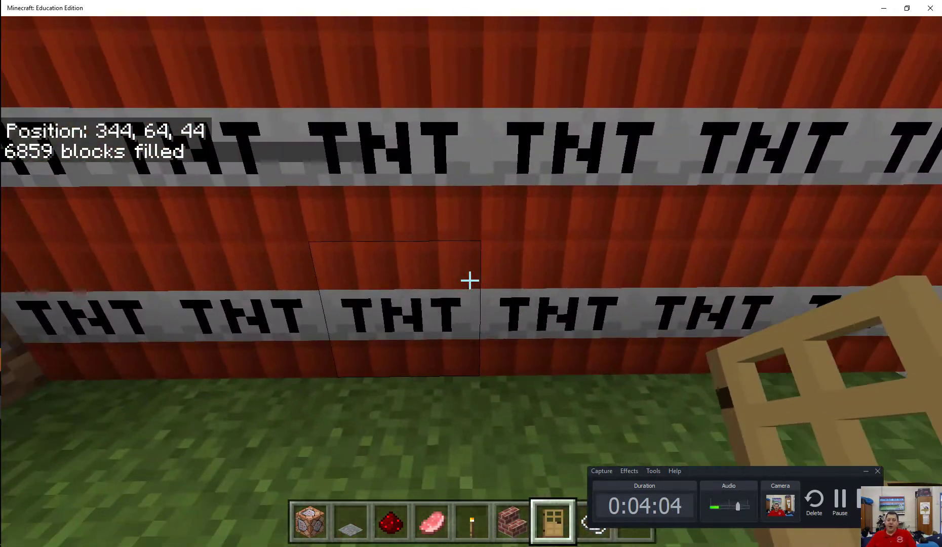